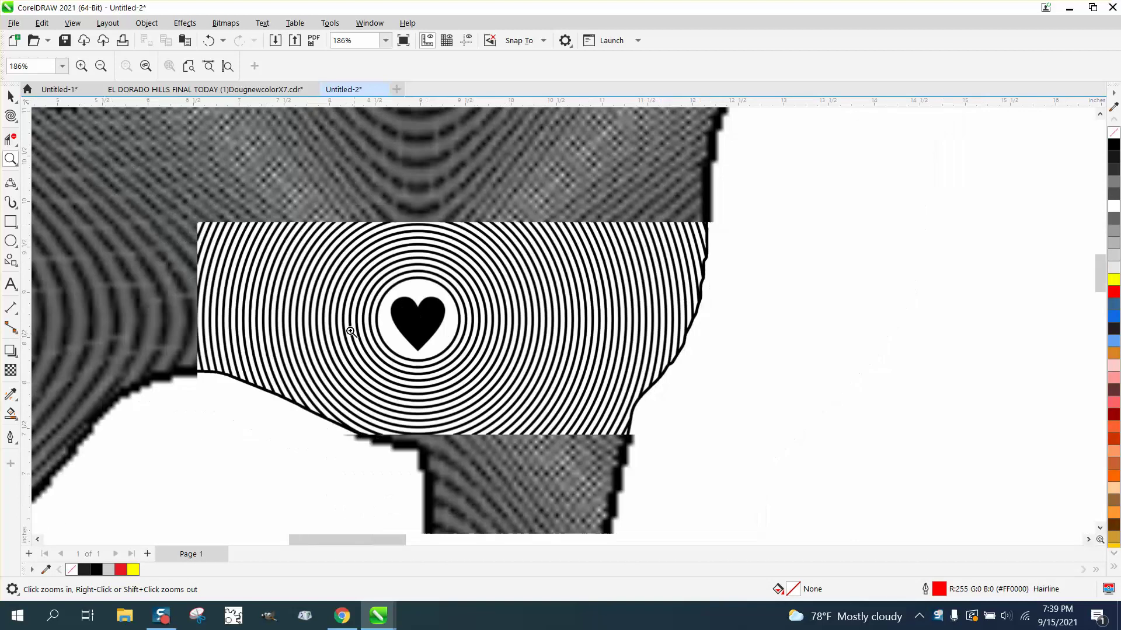
# Move the unfilled dog outline onto the right half of the page, clear of the filled dog.
pyautogui.scroll(-2, 343, 321)
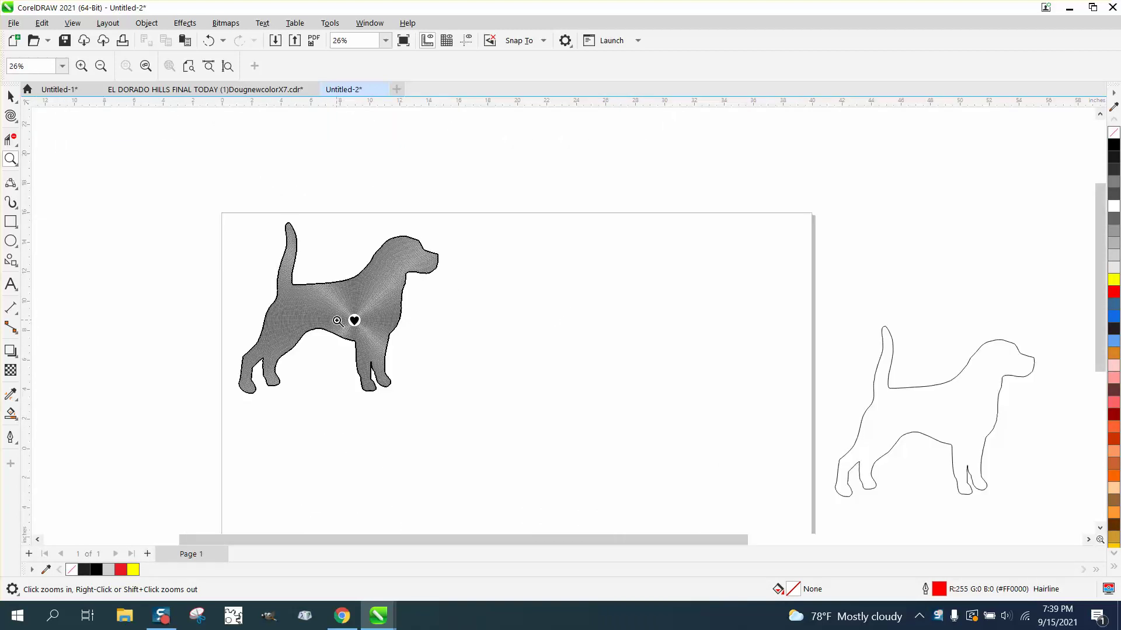
pyautogui.click(10, 95)
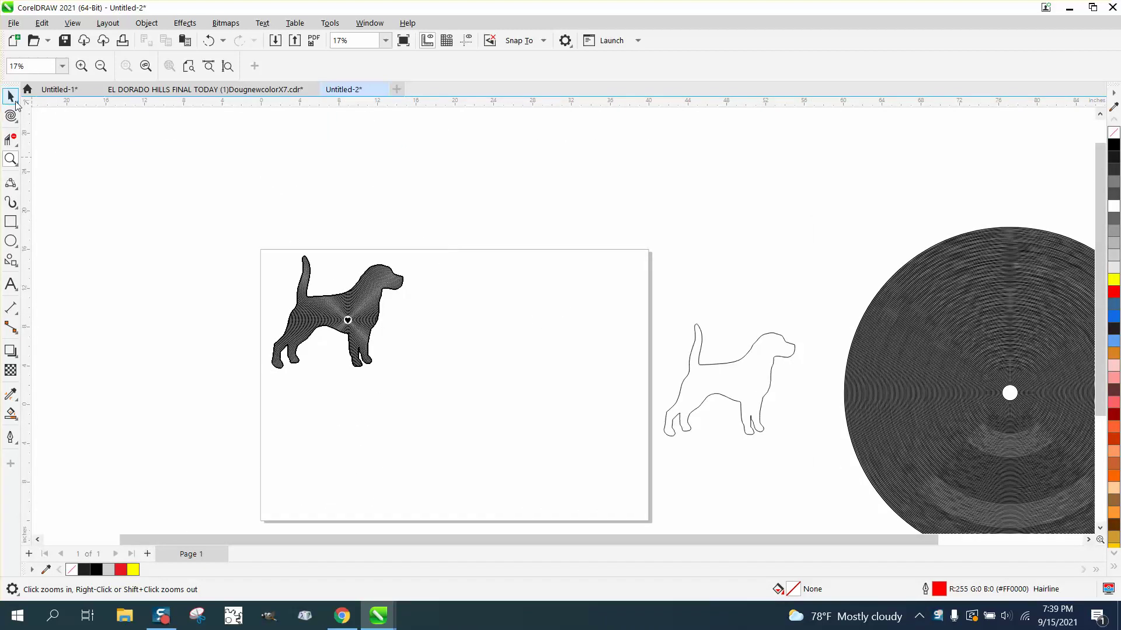
pyautogui.moveTo(737, 365); pyautogui.dragTo(585, 366)
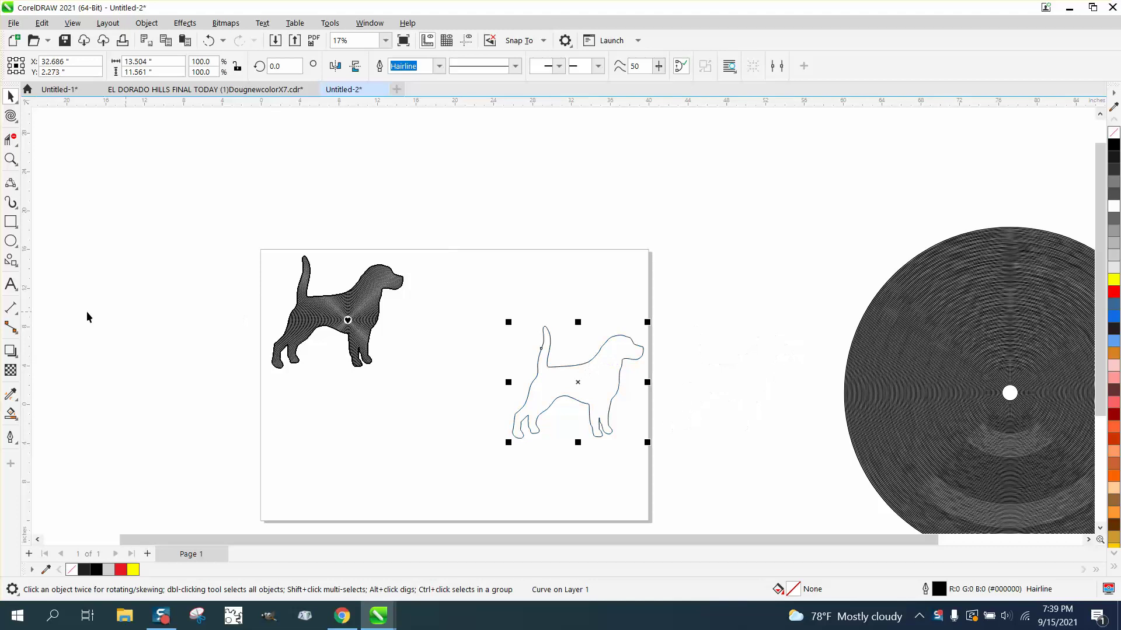
# Draw a small circle about 0.87 in across on the blank area between the two dogs.
pyautogui.click(13, 163)
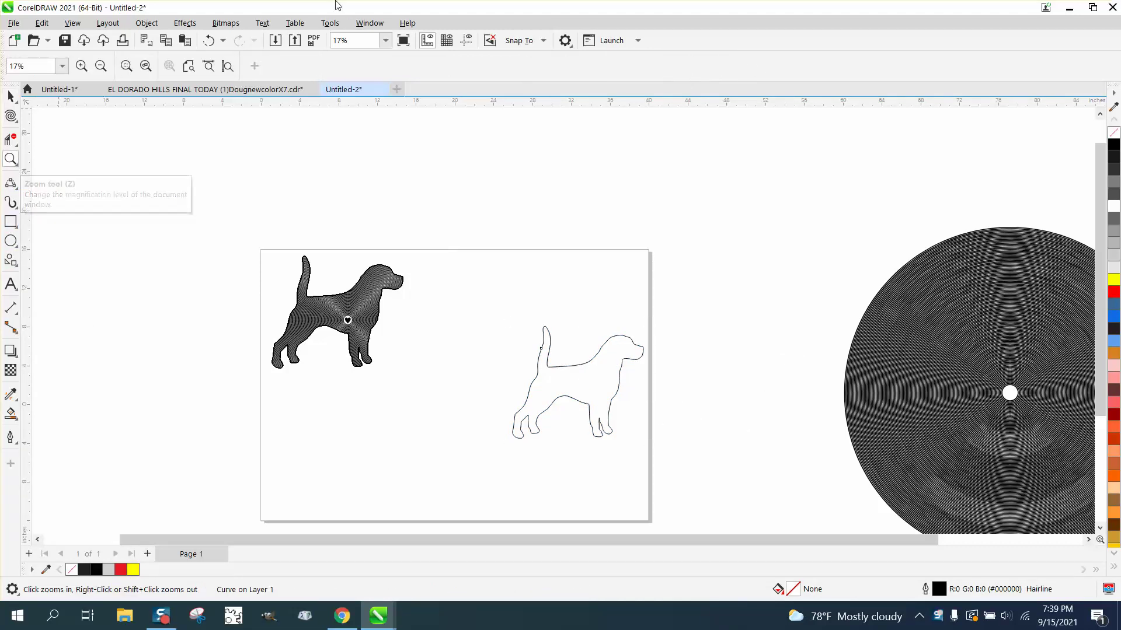
pyautogui.moveTo(376, 298); pyautogui.dragTo(631, 483)
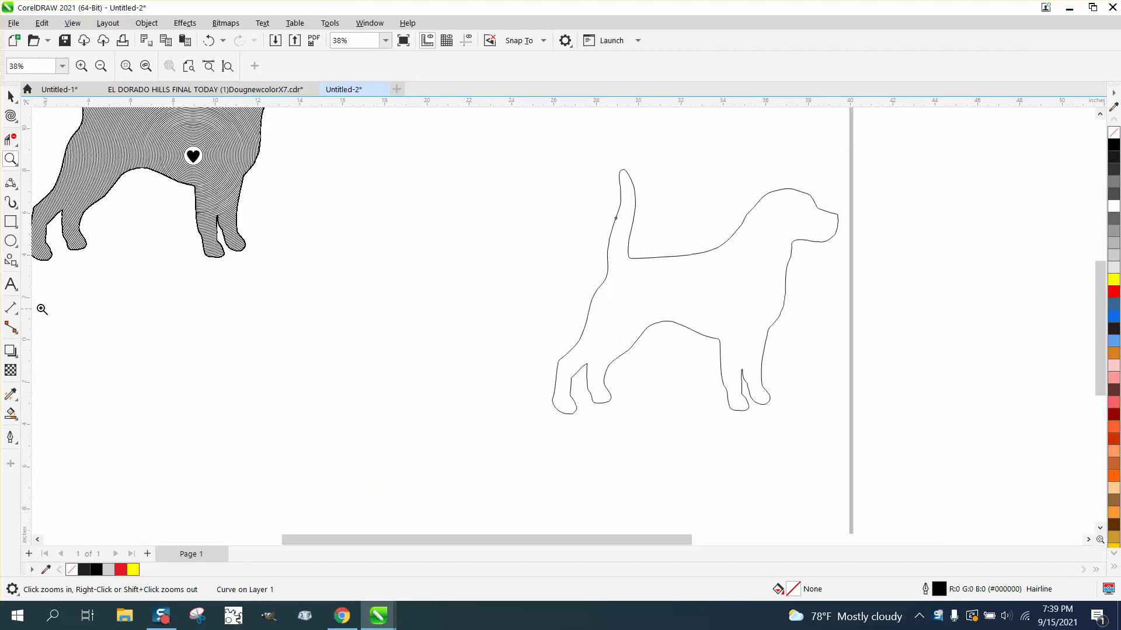
pyautogui.click(16, 262)
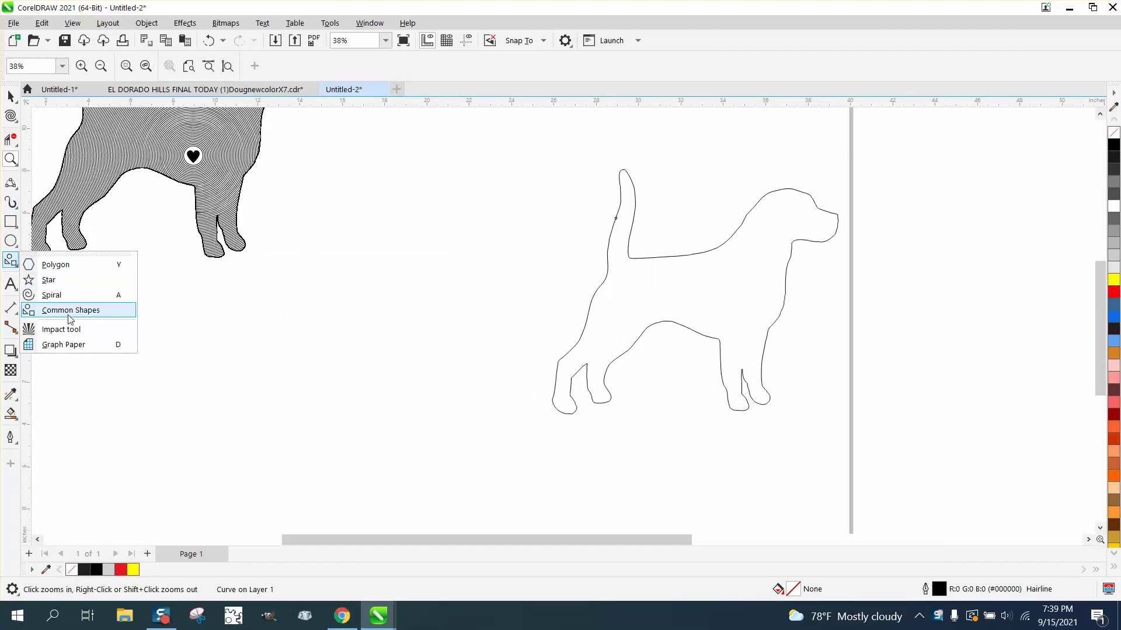
pyautogui.click(10, 240)
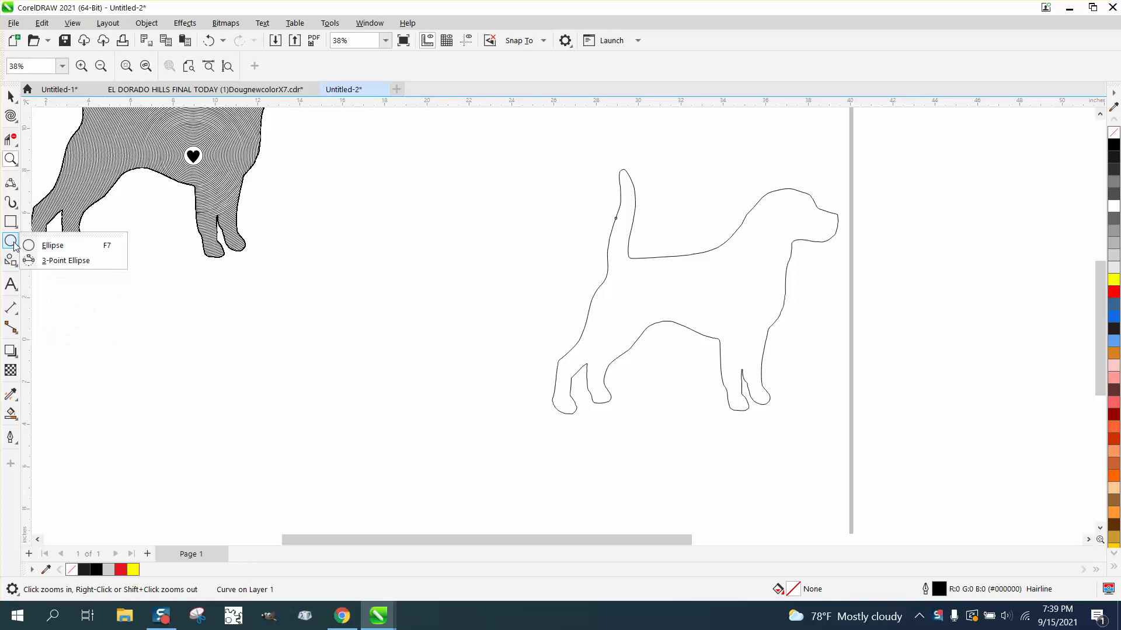
pyautogui.click(44, 244)
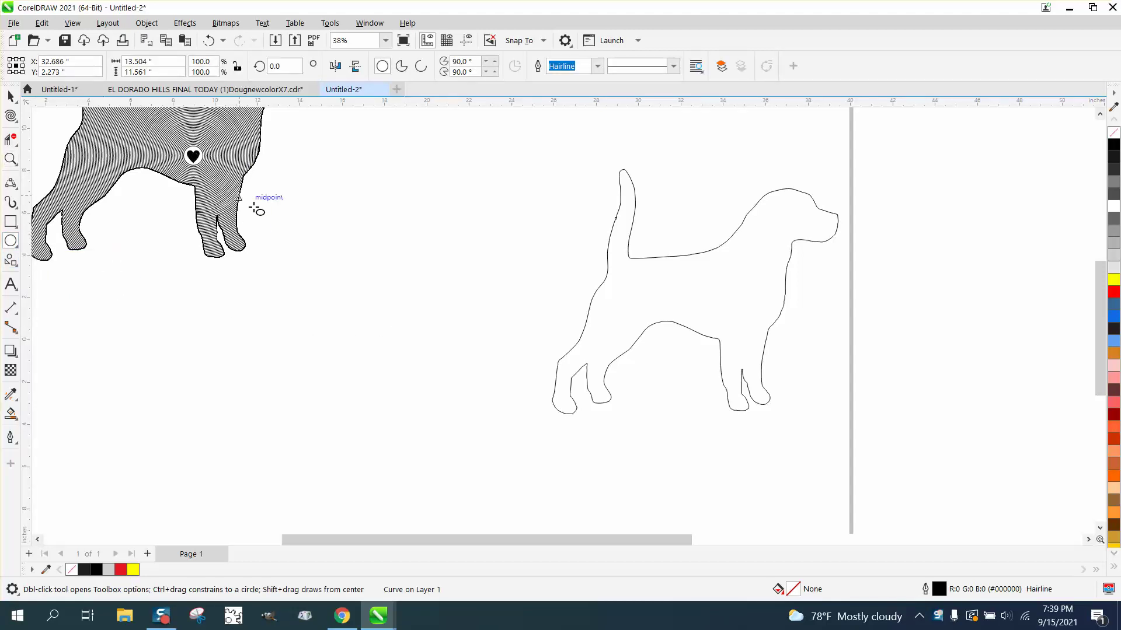
pyautogui.moveTo(404, 294); pyautogui.dragTo(430, 320)
pyautogui.click(11, 97)
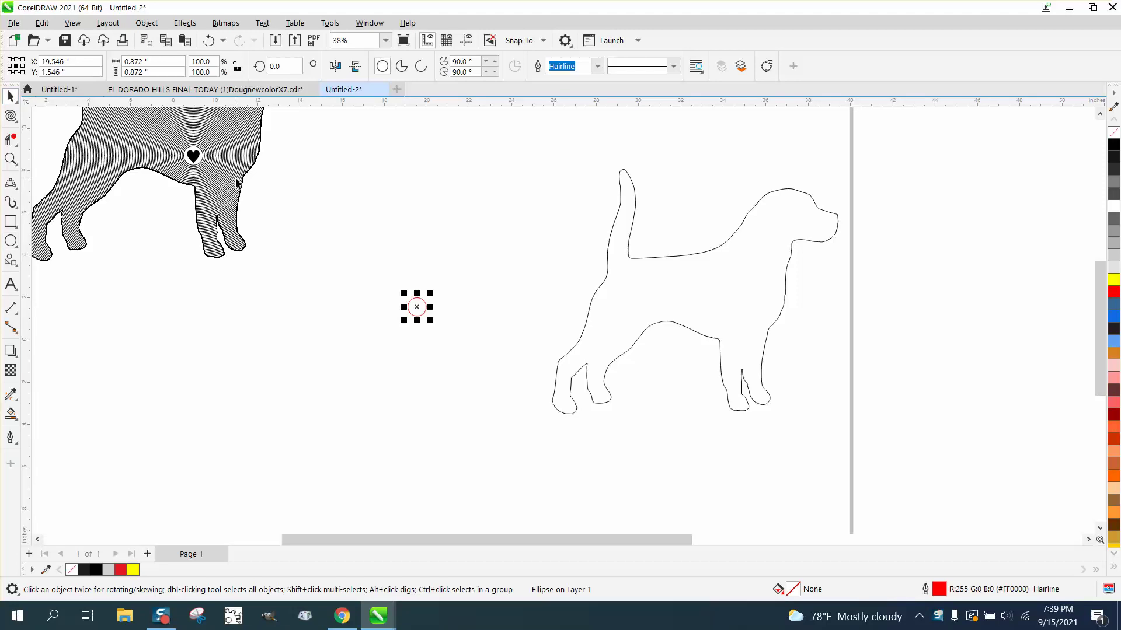
# Create a slightly larger concentric copy of the small circle, about 1.02 in across, keeping the original.
pyautogui.click(11, 159)
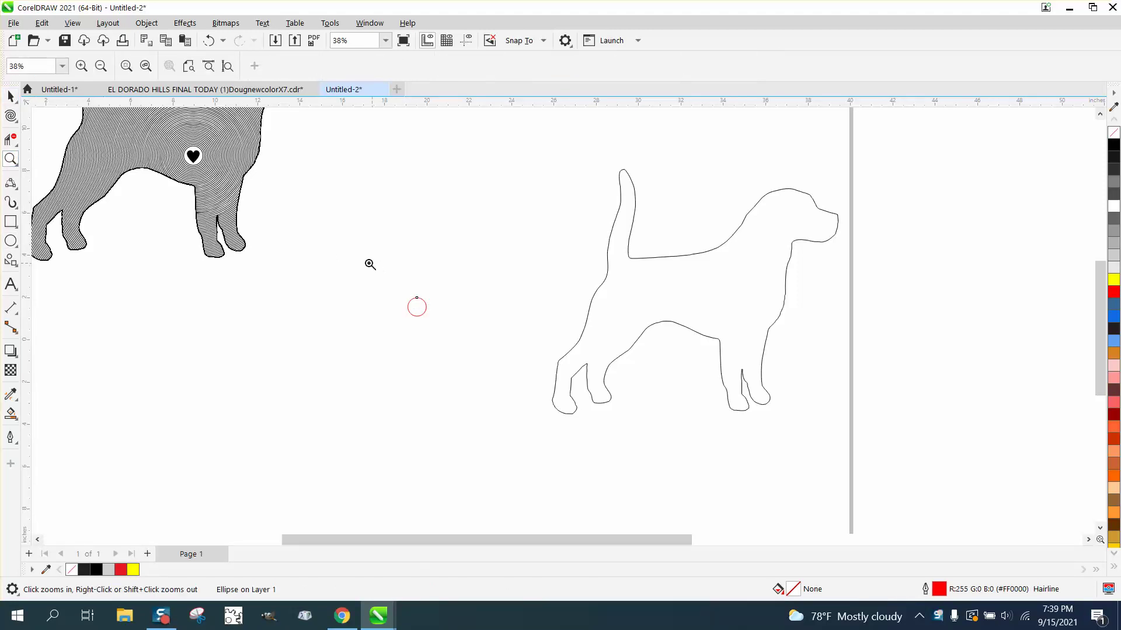
pyautogui.click(473, 328)
pyautogui.click(10, 97)
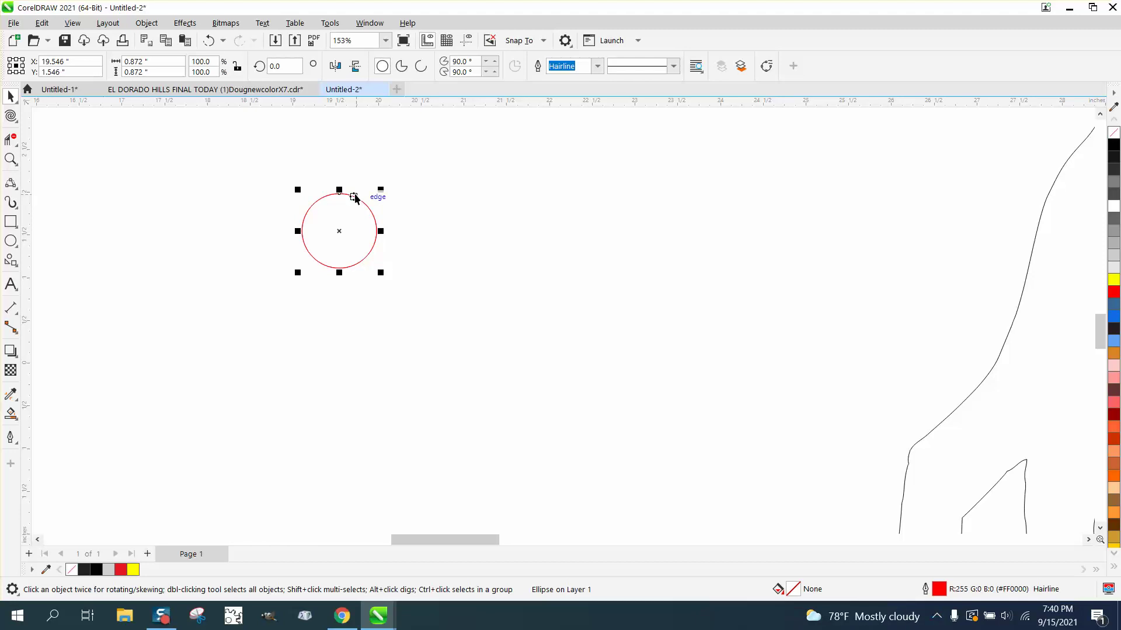
pyautogui.moveTo(380, 190); pyautogui.dragTo(389, 184)
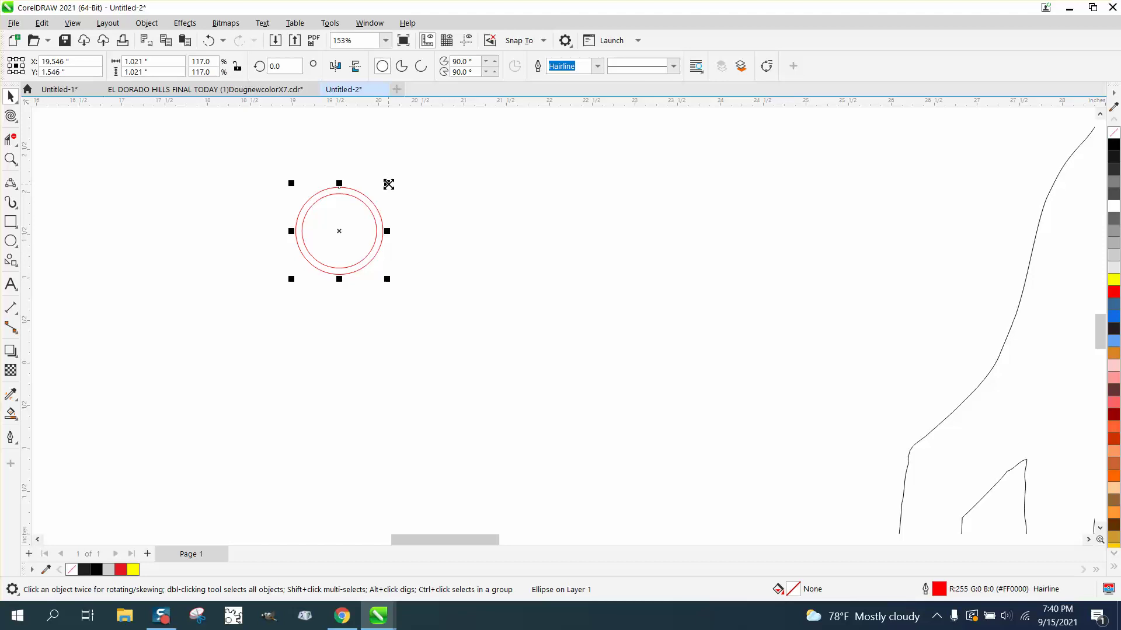
# Repeat the enlarged concentric duplication until the outermost ring is about 17.4 in across.
pyautogui.hotkey('ctrl', 'r')
pyautogui.hotkey('ctrl', 'r')
pyautogui.hotkey('ctrl', 'r')
pyautogui.hotkey('ctrl', 'r')
pyautogui.hotkey('ctrl', 'r')
pyautogui.hotkey('ctrl', 'r')
pyautogui.hotkey('ctrl', 'r')
pyautogui.hotkey('ctrl', 'r')
pyautogui.hotkey('ctrl', 'r')
pyautogui.hotkey('ctrl', 'r')
pyautogui.hotkey('ctrl', 'r')
pyautogui.hotkey('ctrl', 'r')
pyautogui.hotkey('ctrl', 'r')
pyautogui.hotkey('ctrl', 'r')
pyautogui.hotkey('ctrl', 'r')
pyautogui.hotkey('ctrl', 'r')
pyautogui.hotkey('ctrl', 'r')
pyautogui.hotkey('ctrl', 'r')
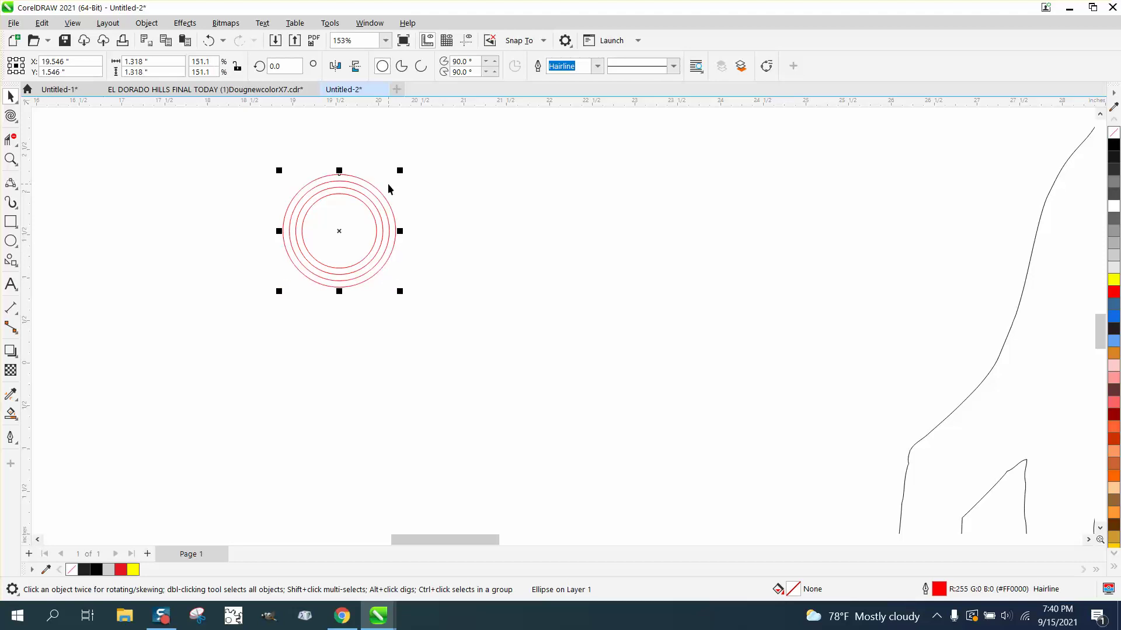
pyautogui.hotkey('ctrl', 'r')
pyautogui.hotkey('ctrl', 'r')
pyautogui.hotkey('ctrl', 'r')
pyautogui.hotkey('ctrl', 'r')
pyautogui.hotkey('ctrl', 'r')
pyautogui.hotkey('ctrl', 'r')
pyautogui.hotkey('ctrl', 'r')
pyautogui.hotkey('ctrl', 'r')
pyautogui.hotkey('ctrl', 'r')
pyautogui.hotkey('ctrl', 'r')
pyautogui.hotkey('ctrl', 'r')
pyautogui.hotkey('ctrl', 'r')
pyautogui.hotkey('ctrl', 'r')
pyautogui.hotkey('ctrl', 'r')
pyautogui.hotkey('ctrl', 'r')
pyautogui.hotkey('ctrl', 'r')
pyautogui.hotkey('ctrl', 'r')
pyautogui.hotkey('ctrl', 'r')
pyautogui.hotkey('ctrl', 'r')
pyautogui.hotkey('ctrl', 'r')
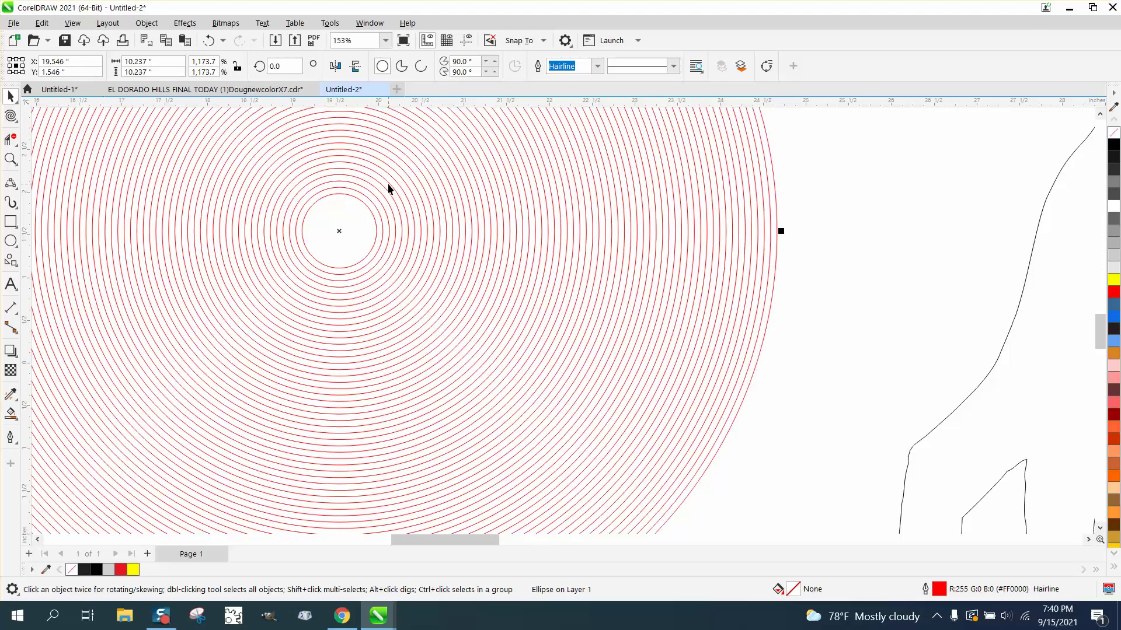
pyautogui.scroll(-6, 546, 236)
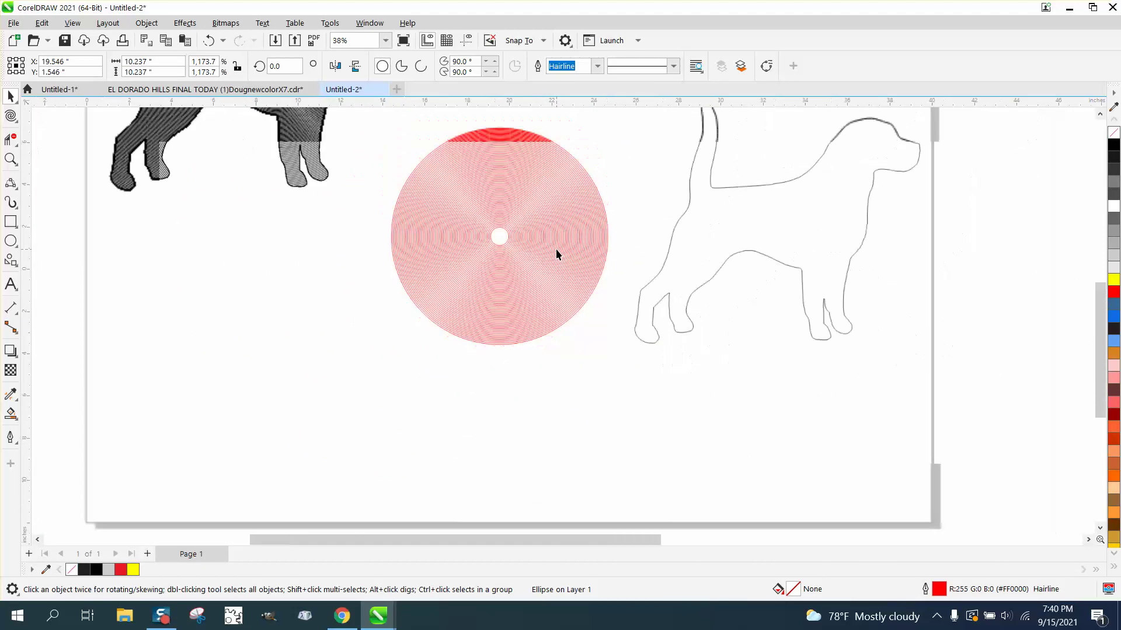
pyautogui.hotkey('ctrl', 'r')
pyautogui.hotkey('ctrl', 'r')
pyautogui.hotkey('ctrl', 'r')
pyautogui.hotkey('ctrl', 'r')
pyautogui.hotkey('ctrl', 'r')
pyautogui.hotkey('ctrl', 'r')
pyautogui.hotkey('ctrl', 'r')
pyautogui.hotkey('ctrl', 'r')
pyautogui.hotkey('ctrl', 'r')
pyautogui.hotkey('ctrl', 'r')
pyautogui.hotkey('ctrl', 'r')
pyautogui.hotkey('ctrl', 'r')
pyautogui.hotkey('ctrl', 'r')
pyautogui.hotkey('ctrl', 'r')
pyautogui.hotkey('ctrl', 'r')
pyautogui.hotkey('ctrl', 'r')
pyautogui.hotkey('ctrl', 'r')
pyautogui.hotkey('ctrl', 'r')
pyautogui.hotkey('ctrl', 'r')
pyautogui.hotkey('ctrl', 'r')
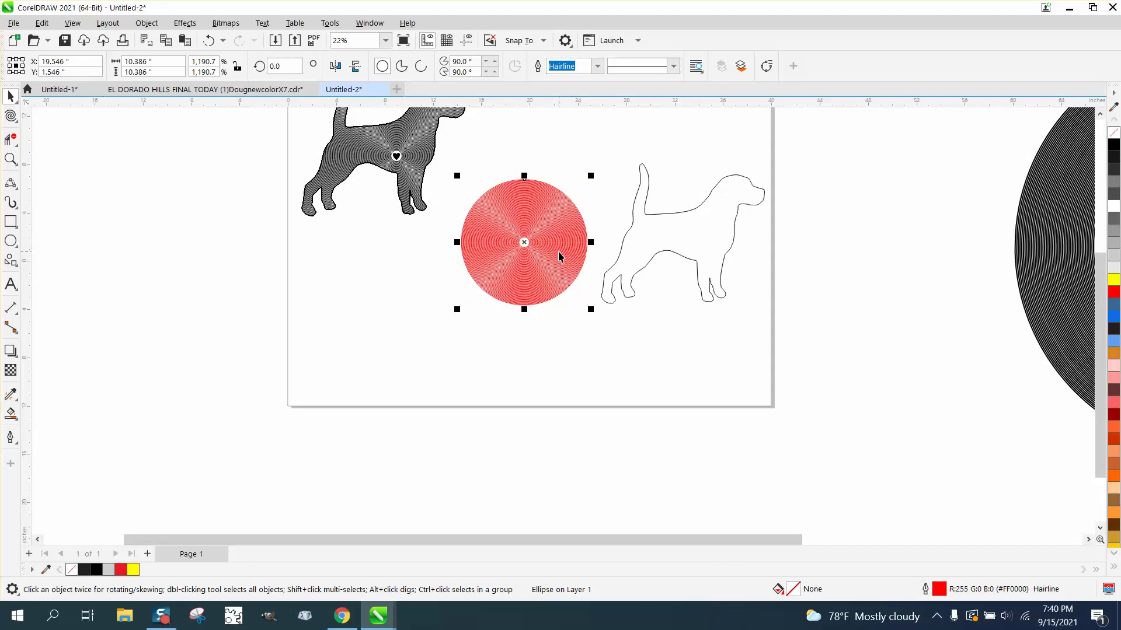
pyautogui.hotkey('ctrl', 'r')
pyautogui.hotkey('ctrl', 'r')
pyautogui.hotkey('ctrl', 'r')
pyautogui.hotkey('ctrl', 'r')
pyautogui.hotkey('ctrl', 'r')
pyautogui.hotkey('ctrl', 'r')
pyautogui.hotkey('ctrl', 'r')
pyautogui.hotkey('ctrl', 'r')
pyautogui.hotkey('ctrl', 'r')
pyautogui.hotkey('ctrl', 'r')
pyautogui.hotkey('ctrl', 'r')
pyautogui.hotkey('ctrl', 'r')
pyautogui.hotkey('ctrl', 'r')
pyautogui.hotkey('ctrl', 'r')
pyautogui.hotkey('ctrl', 'r')
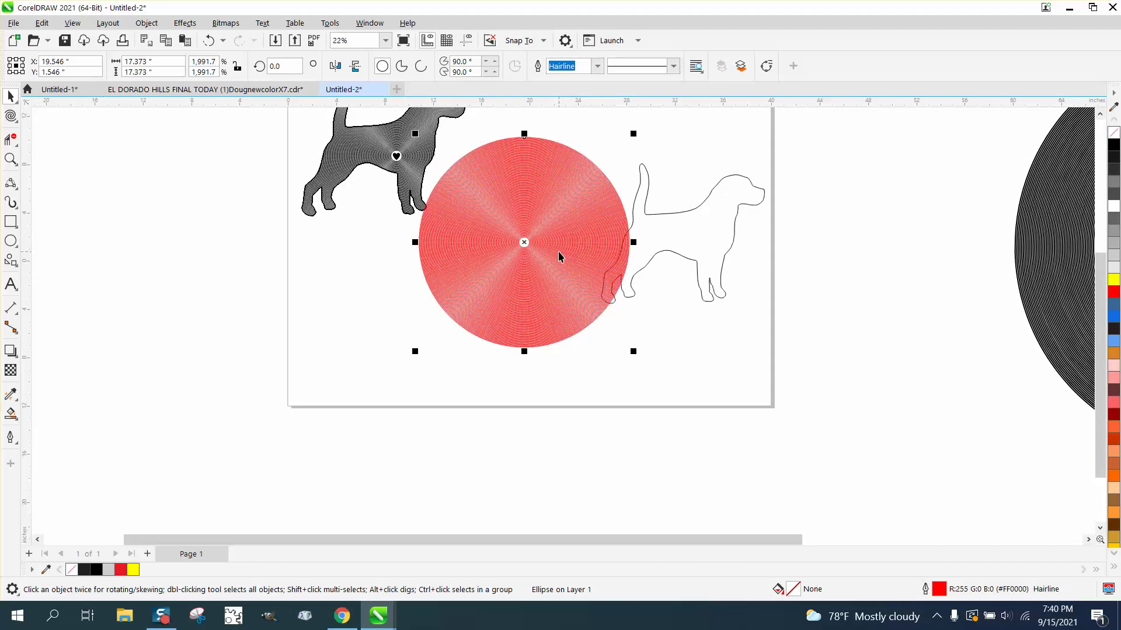
# Move the dog outline and the filled dog away from the red rings, each to its own side.
pyautogui.moveTo(691, 216); pyautogui.dragTo(801, 218)
pyautogui.scroll(-3, 361, 153)
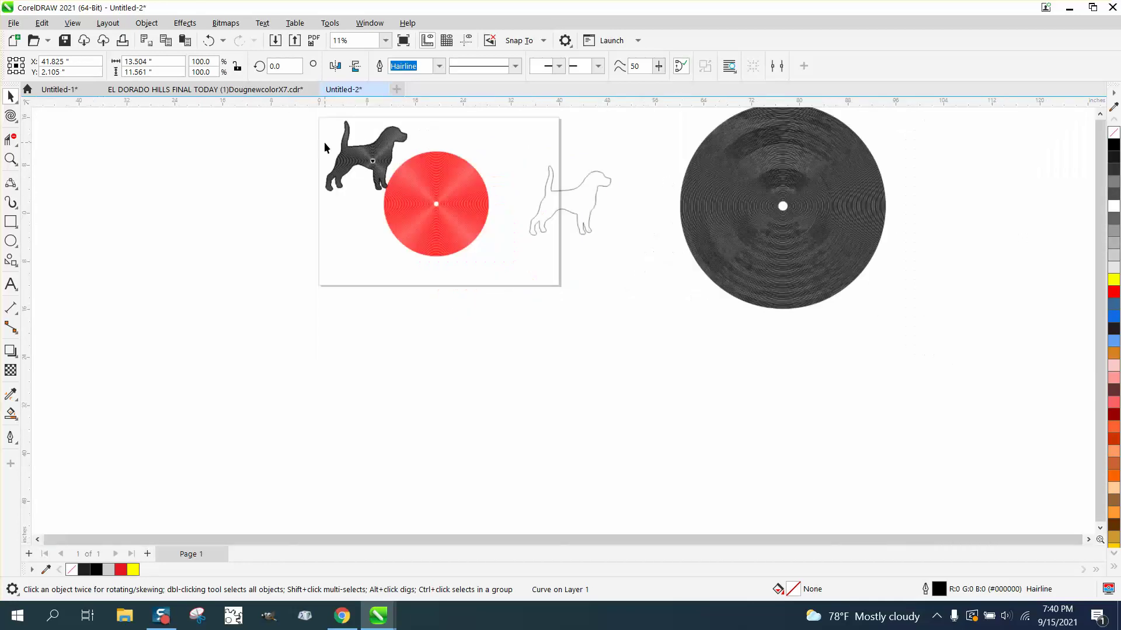
pyautogui.moveTo(304, 108); pyautogui.dragTo(425, 223)
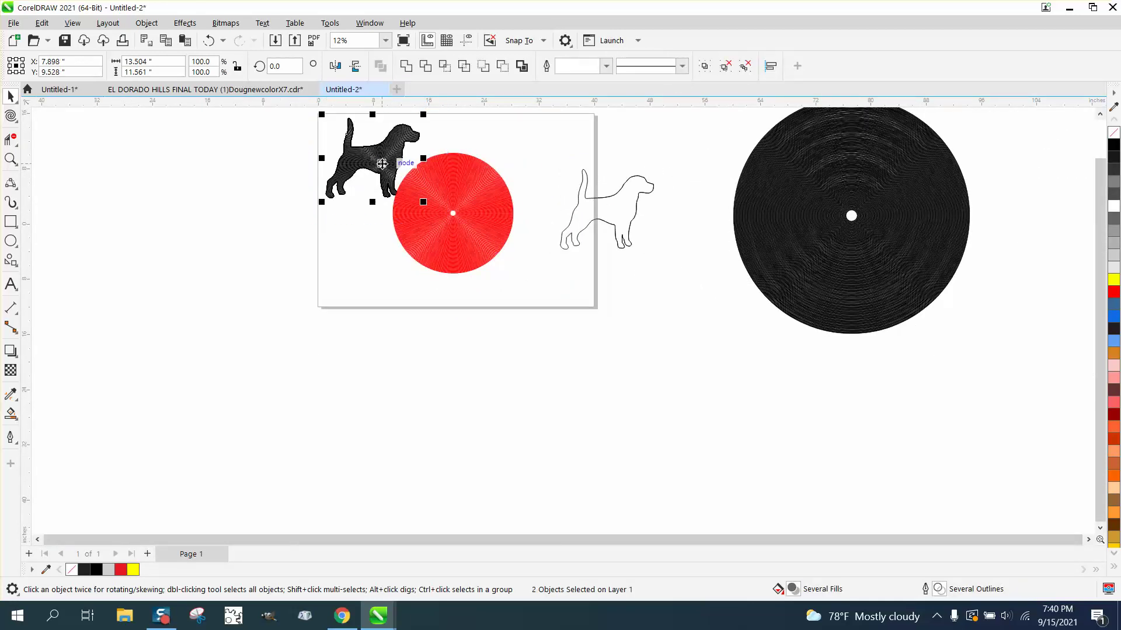
# Recolor the outlines of all the red rings black and set their outline width to 0.028 in.
pyautogui.moveTo(412, 169); pyautogui.dragTo(525, 298)
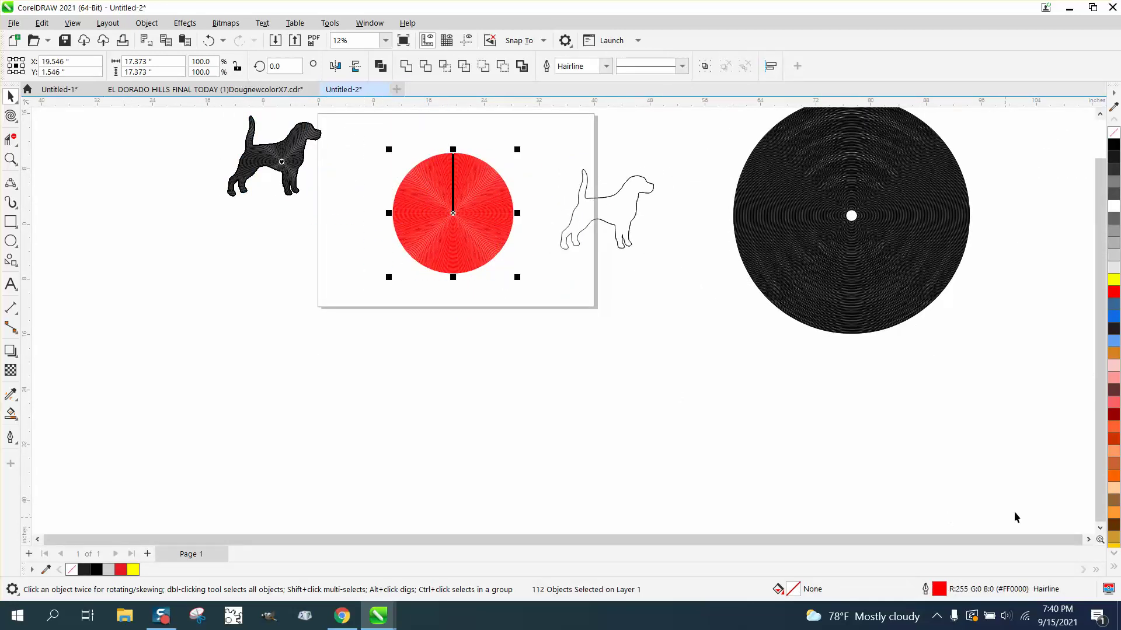
pyautogui.click(1113, 153)
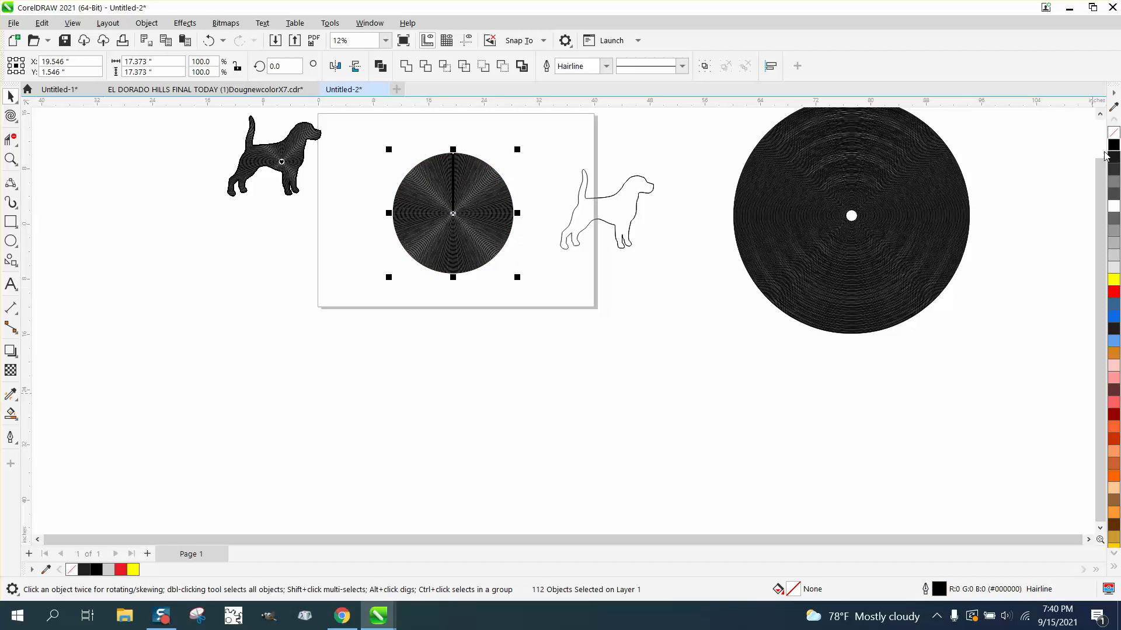
pyautogui.click(3, 162)
pyautogui.moveTo(397, 178); pyautogui.dragTo(470, 227)
pyautogui.scroll(-3, 470, 229)
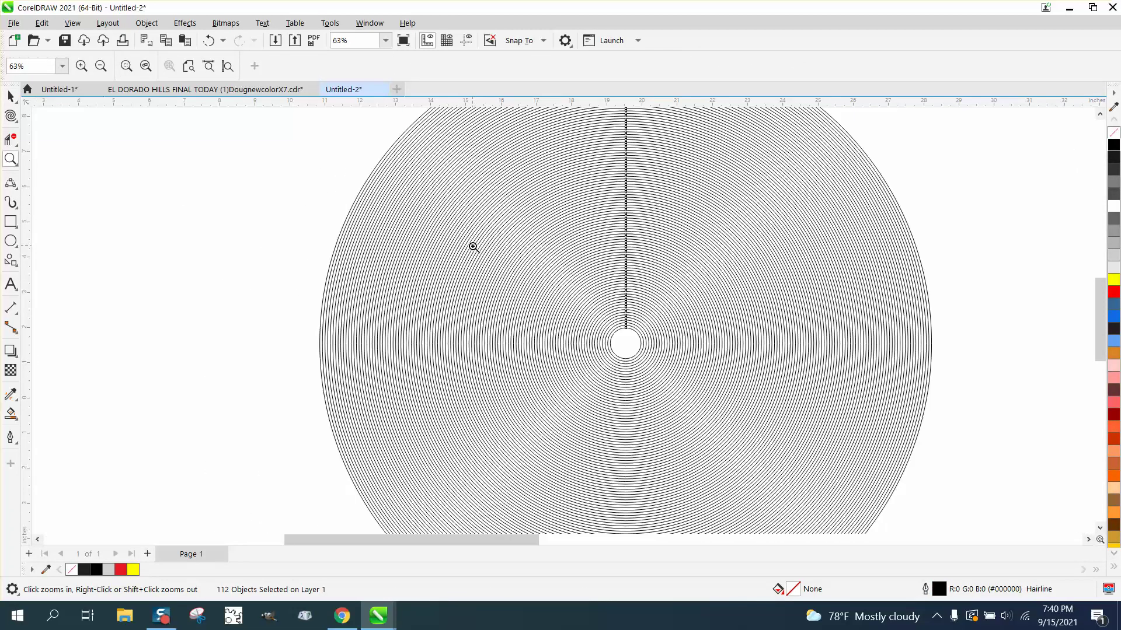
pyautogui.click(11, 96)
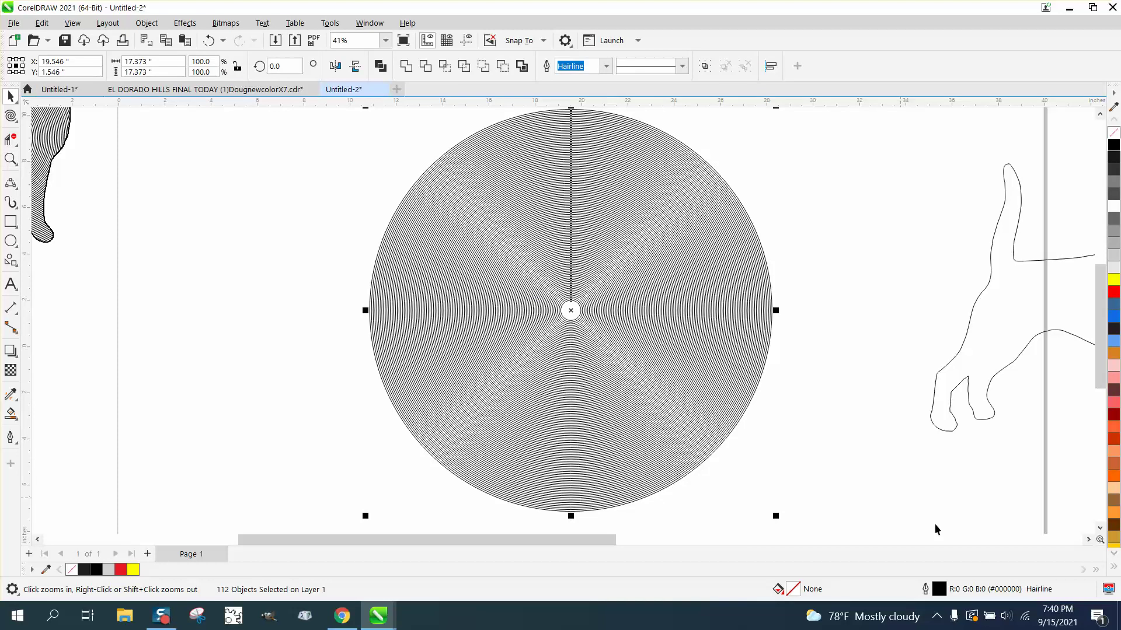
pyautogui.doubleClick(939, 589)
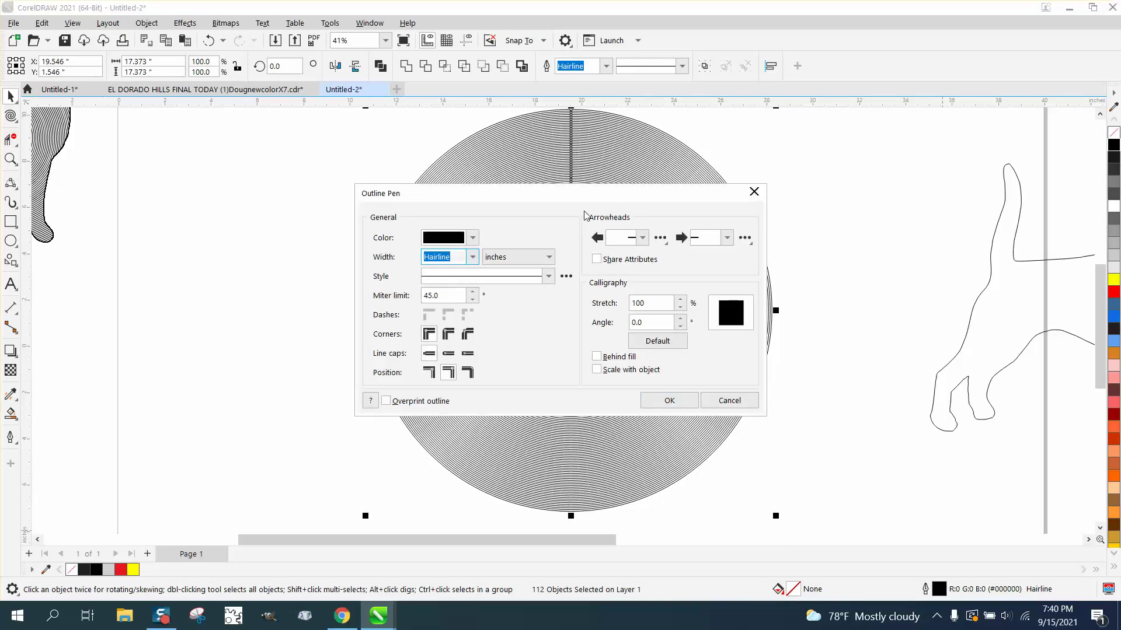
pyautogui.moveTo(592, 201); pyautogui.dragTo(872, 219)
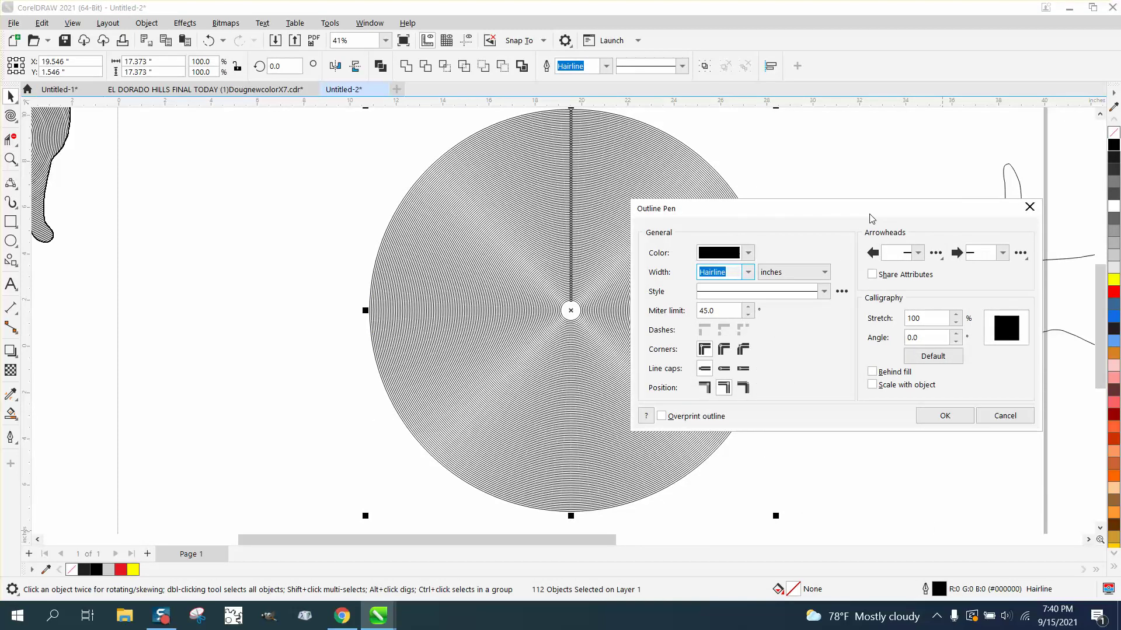
pyautogui.click(748, 272)
pyautogui.click(711, 346)
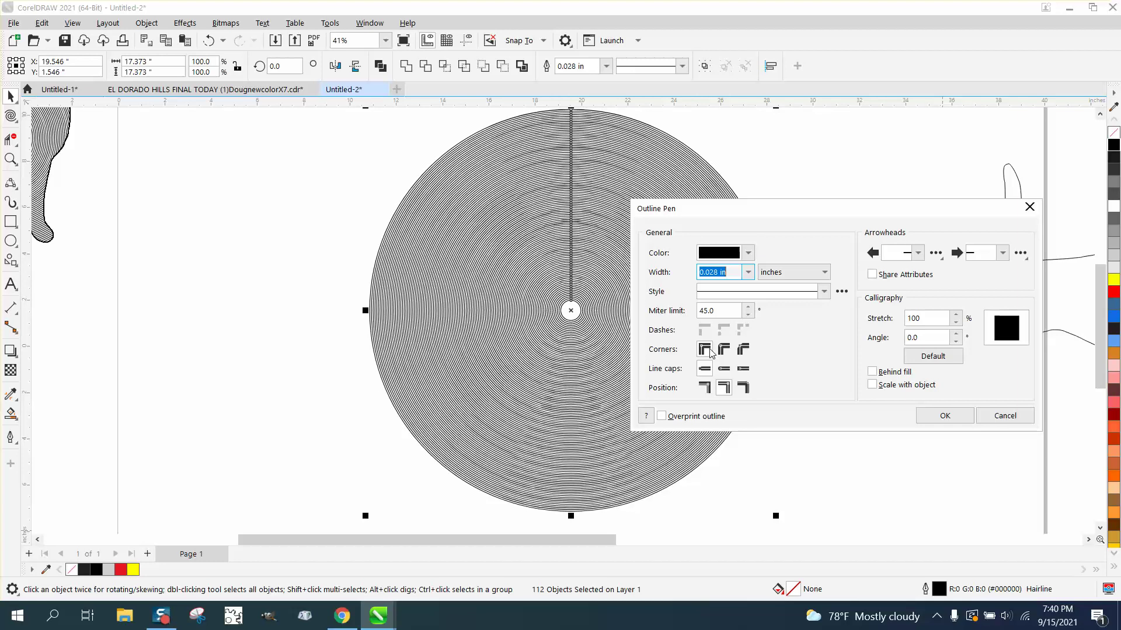
pyautogui.click(958, 419)
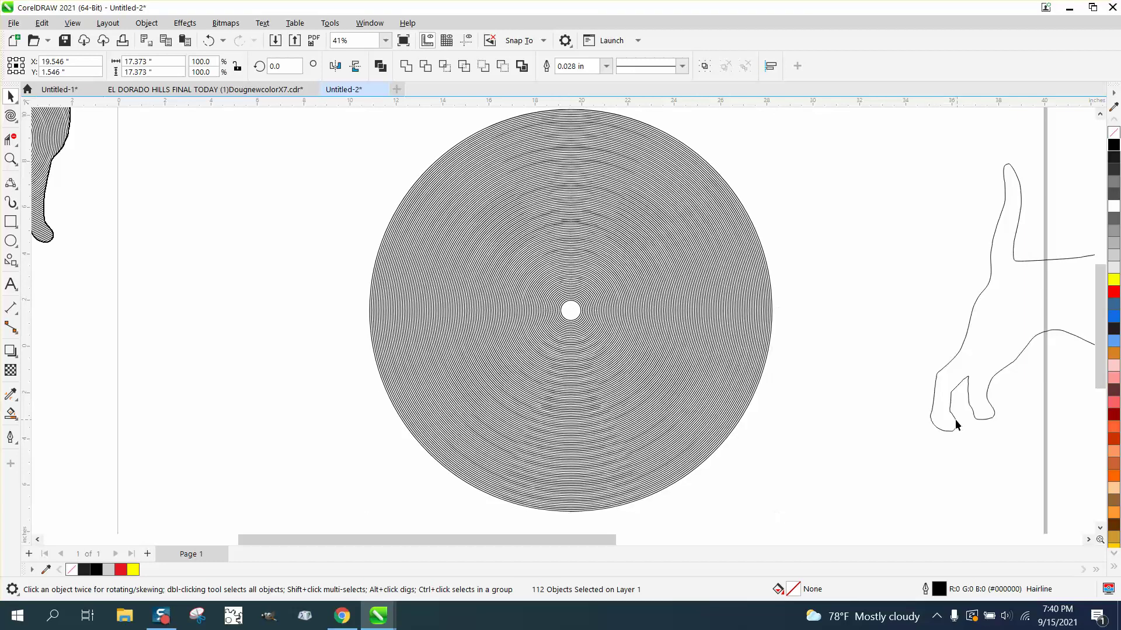
# Select all the concentric rings and group them.
pyautogui.scroll(-1, 521, 279)
pyautogui.click(330, 178)
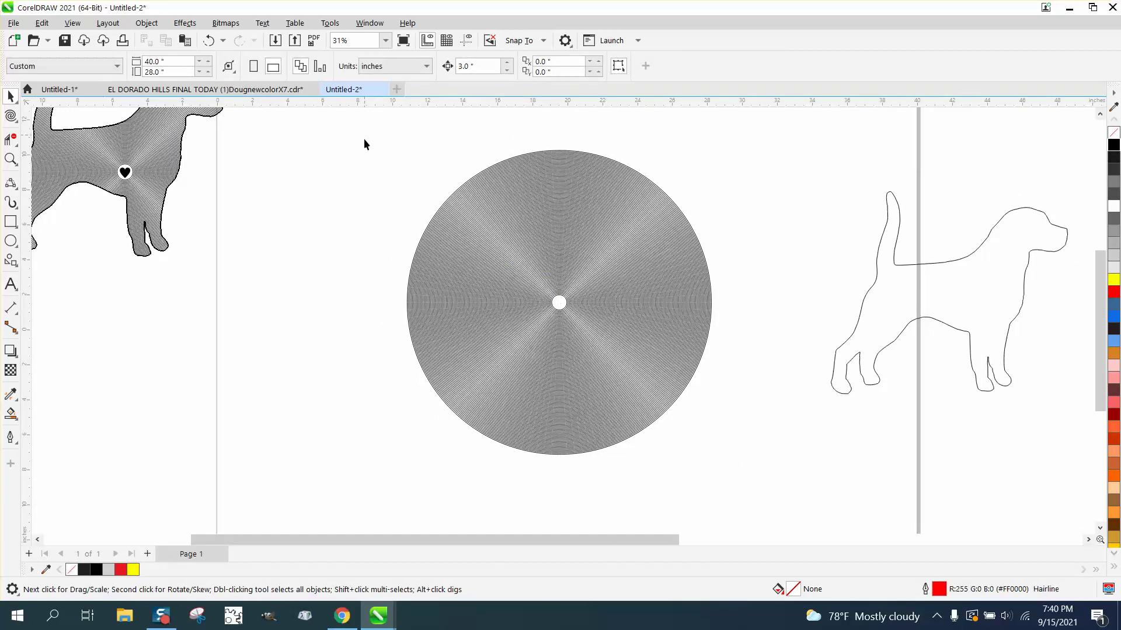
pyautogui.moveTo(781, 488); pyautogui.dragTo(781, 488)
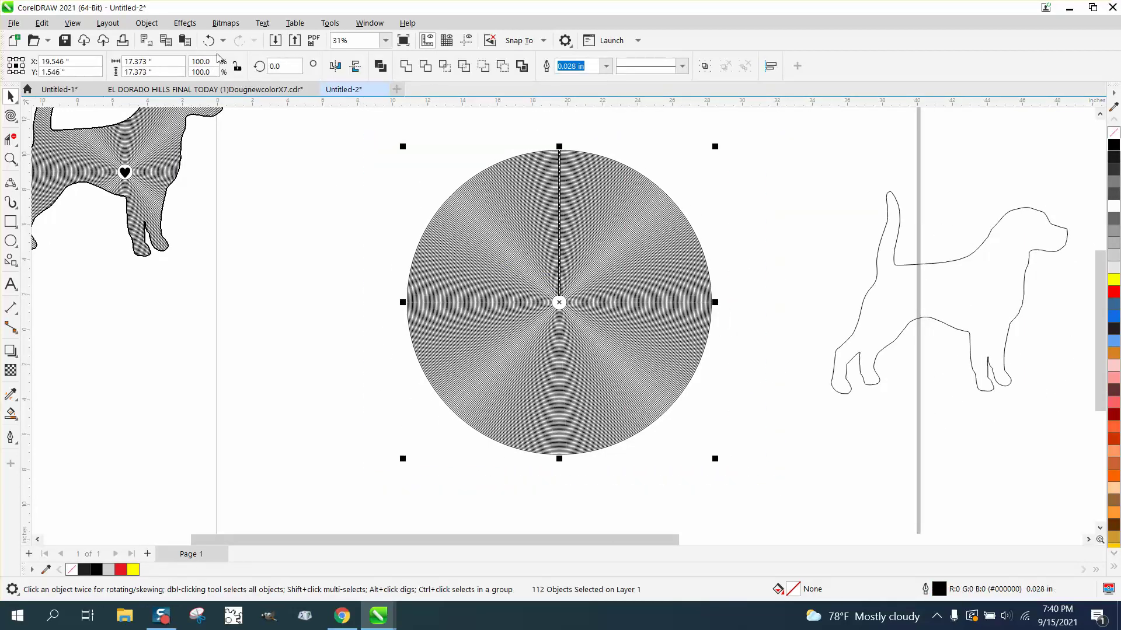
pyautogui.click(147, 23)
pyautogui.moveTo(148, 253)
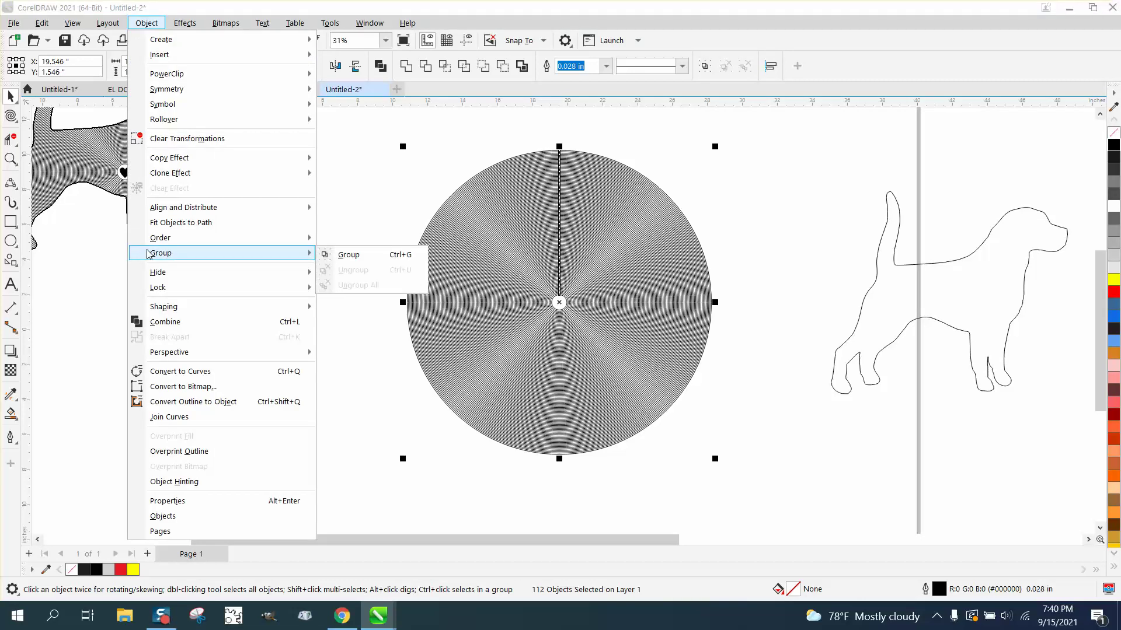
pyautogui.click(349, 254)
# Move the dog outline farther from the rings and enlarge the ring group to about 25.2 in across.
pyautogui.scroll(-1, 426, 274)
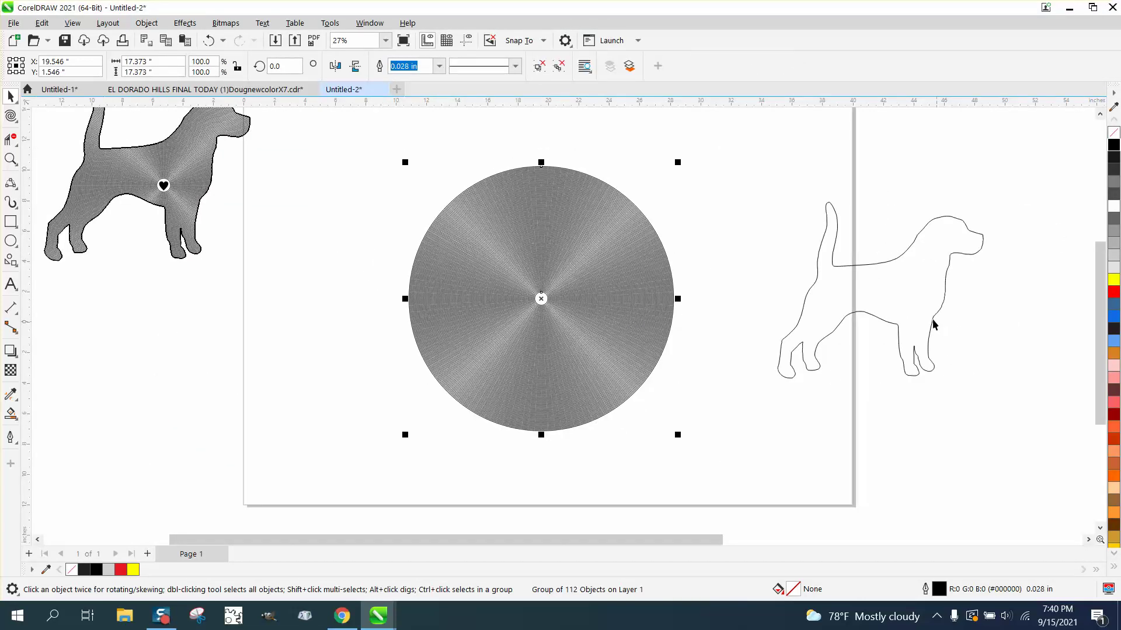
pyautogui.moveTo(928, 317); pyautogui.dragTo(982, 346)
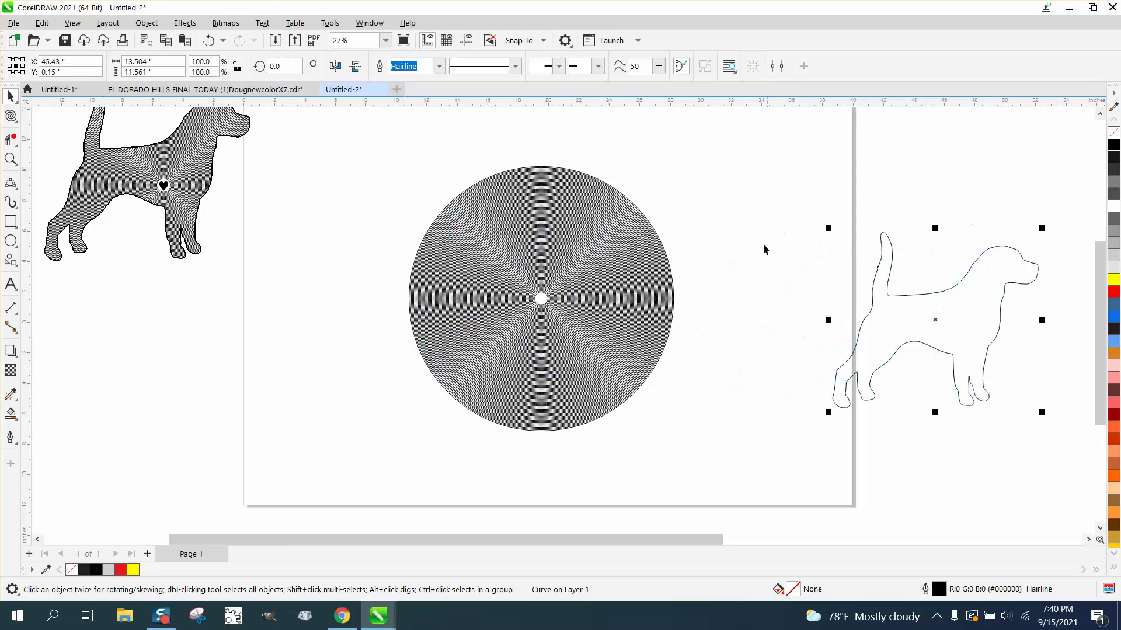
pyautogui.click(660, 252)
pyautogui.moveTo(676, 436); pyautogui.dragTo(799, 528)
# Place the dog outline over the rings with their center at the dog's chest, and intersect the two objects.
pyautogui.moveTo(955, 330); pyautogui.dragTo(588, 352)
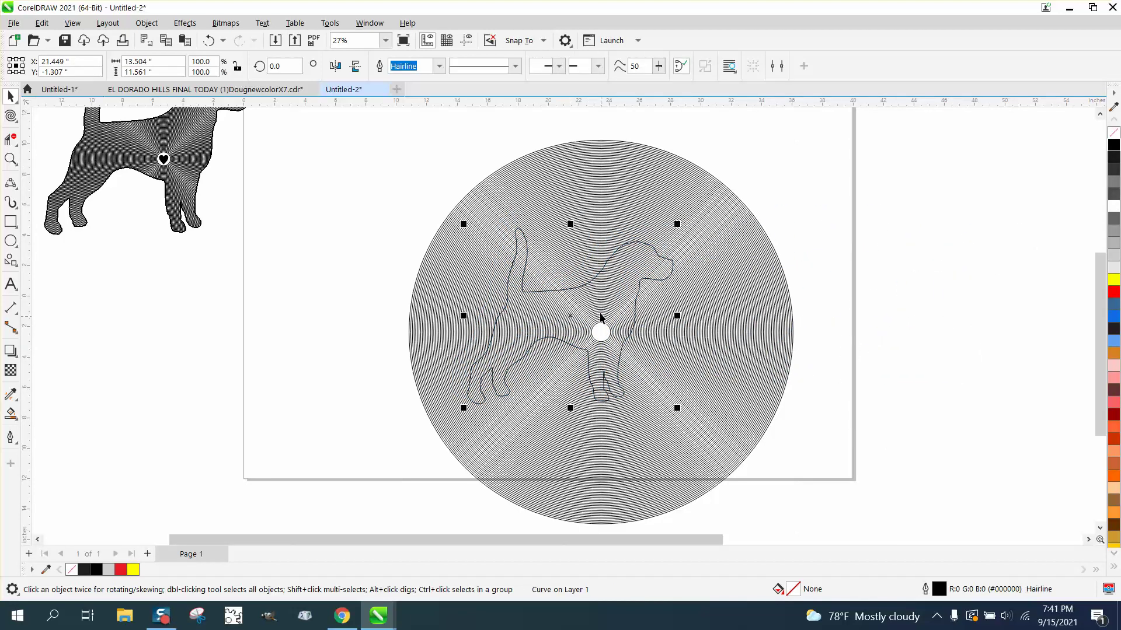
pyautogui.scroll(-2, 497, 198)
pyautogui.moveTo(407, 127); pyautogui.dragTo(839, 498)
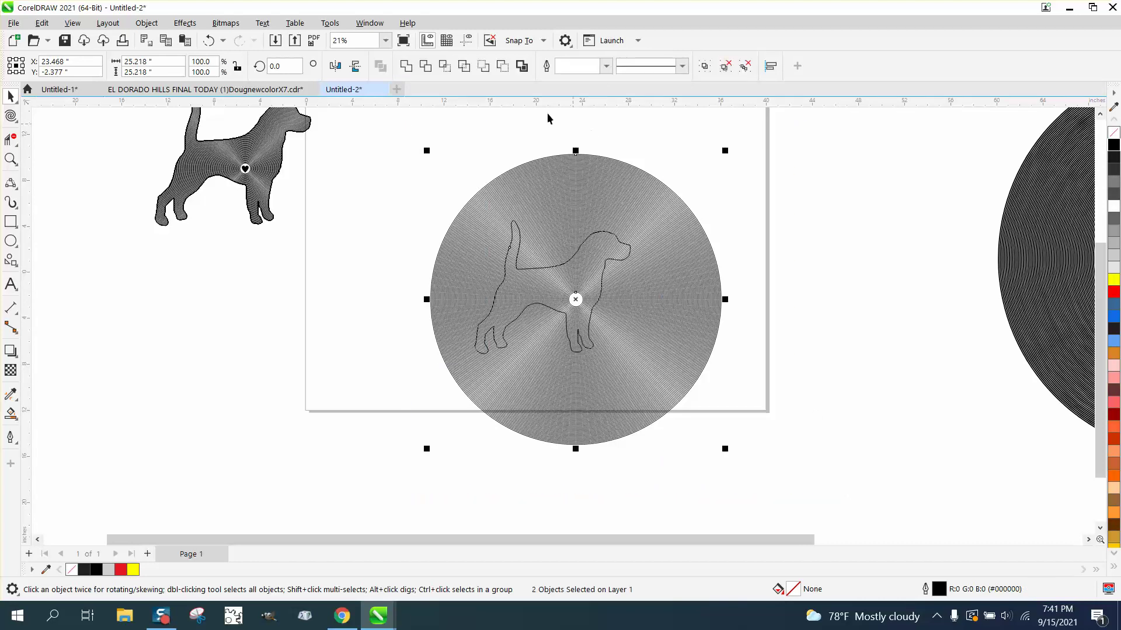
pyautogui.click(465, 67)
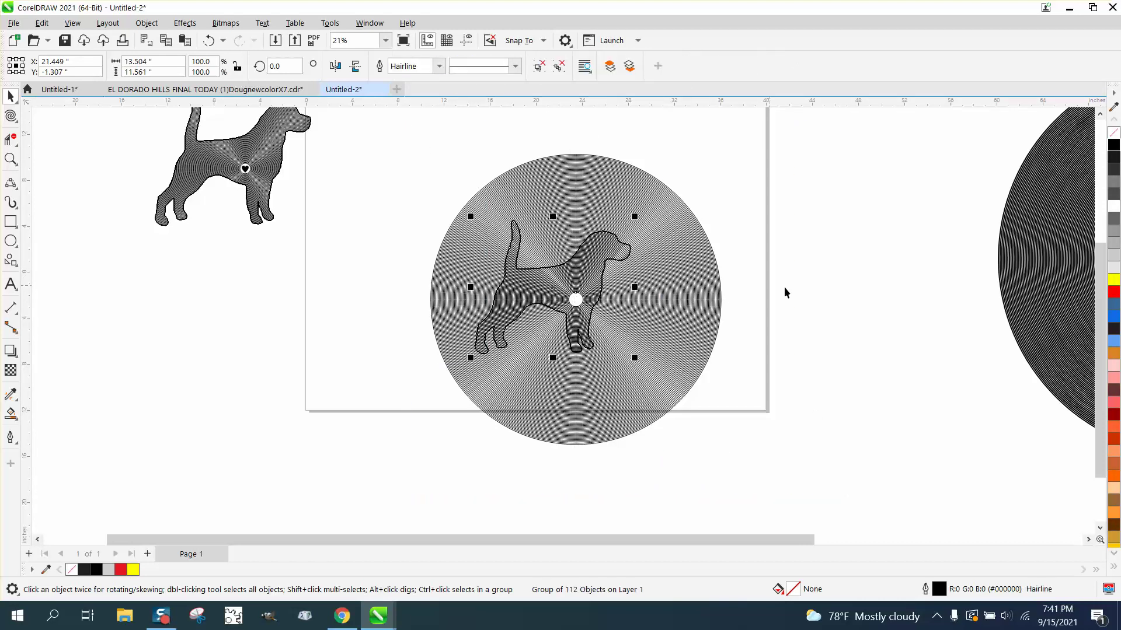
# Move the full ring group off the dog so only the ring-filled silhouette remains there, placing it below the finished example.
pyautogui.moveTo(592, 289); pyautogui.dragTo(413, 316)
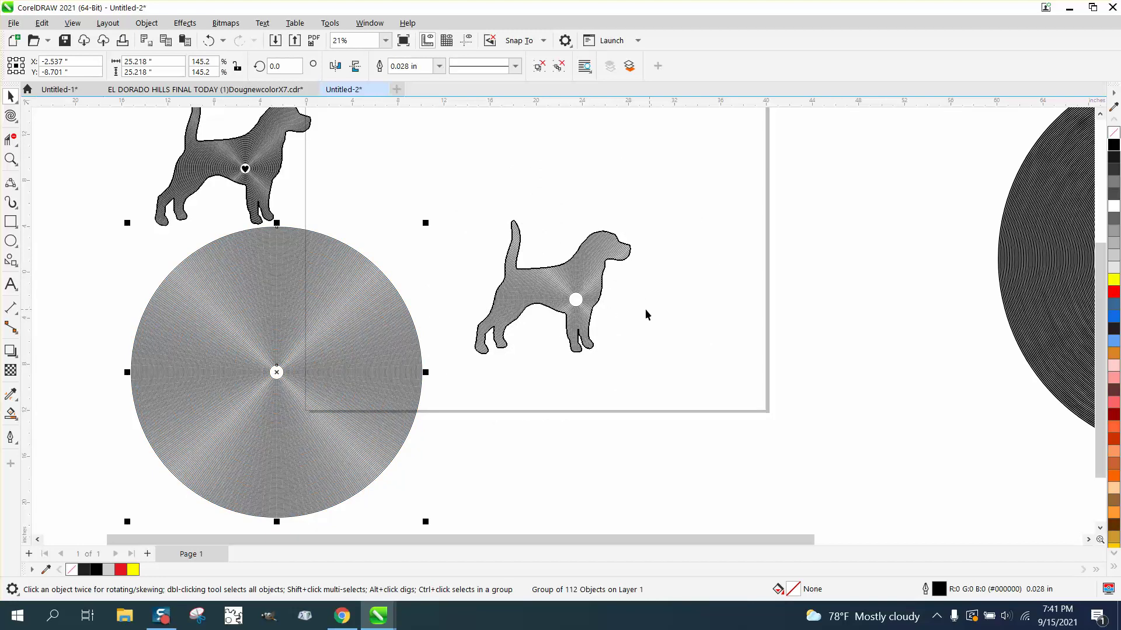
pyautogui.click(11, 159)
pyautogui.moveTo(465, 232); pyautogui.dragTo(700, 349)
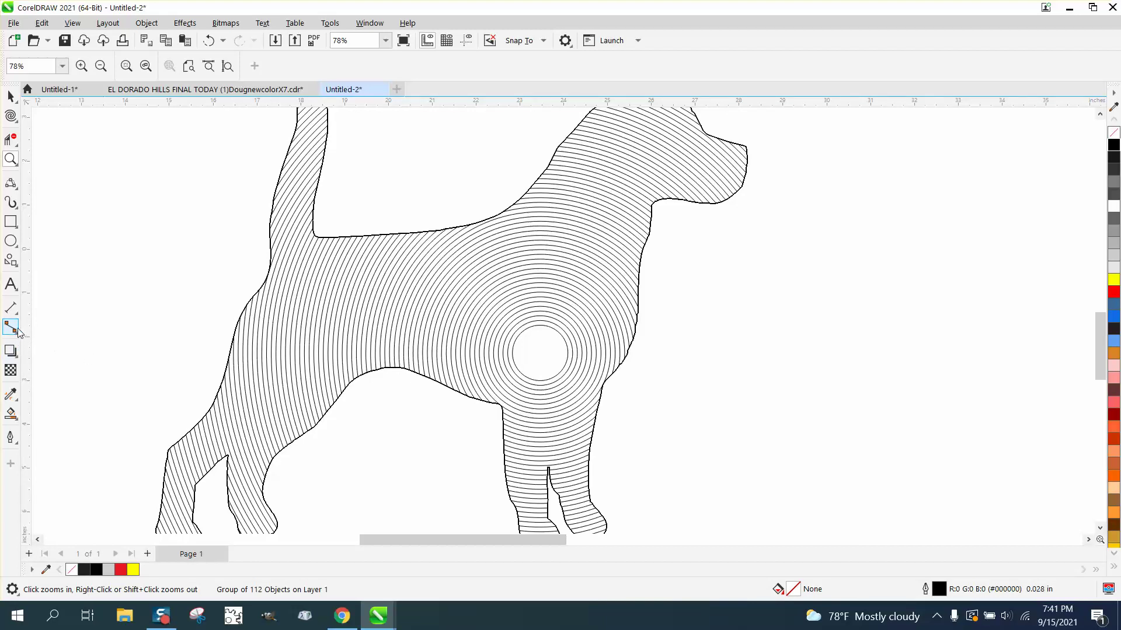
# Draw a heart about 0.83 in wide centered inside the innermost ring, filled black with no outline.
pyautogui.click(17, 266)
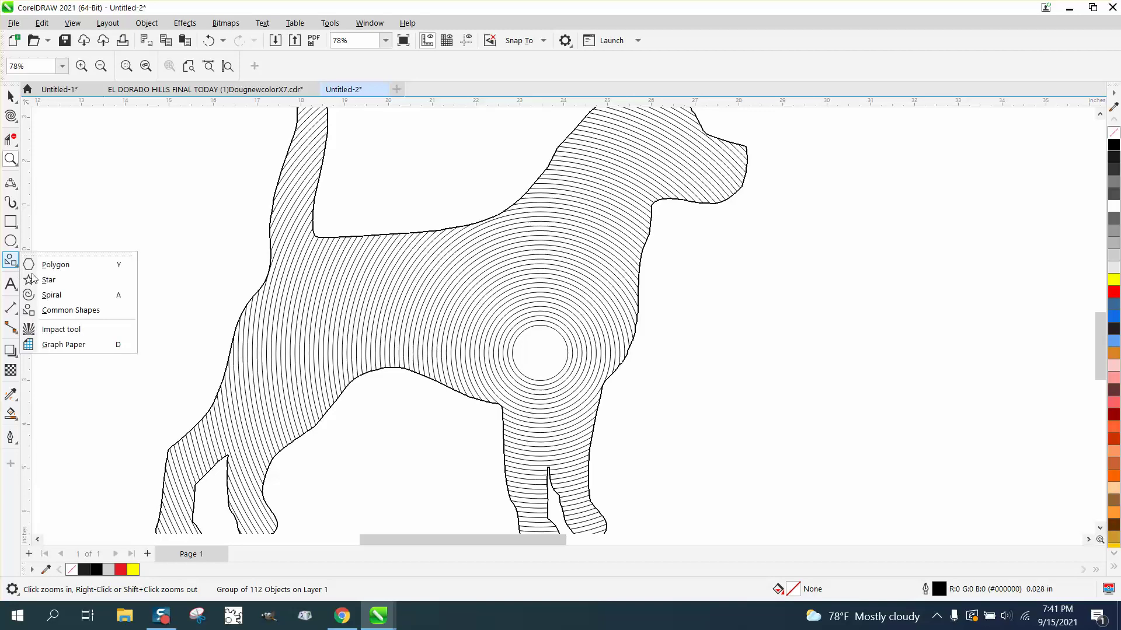
pyautogui.click(59, 310)
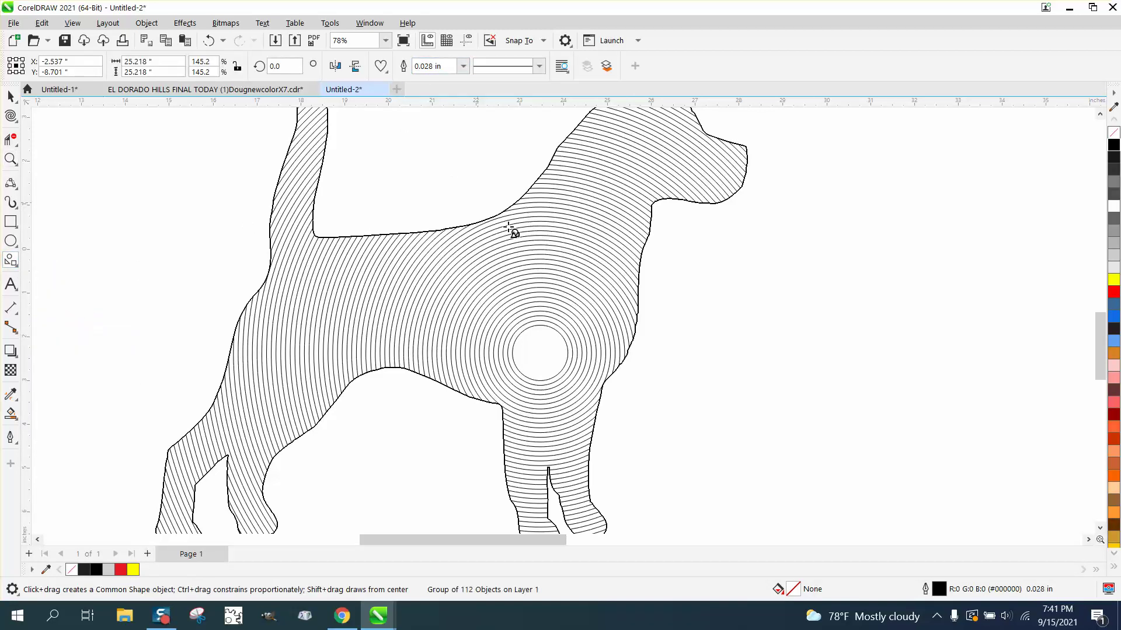
pyautogui.moveTo(681, 320); pyautogui.dragTo(540, 353)
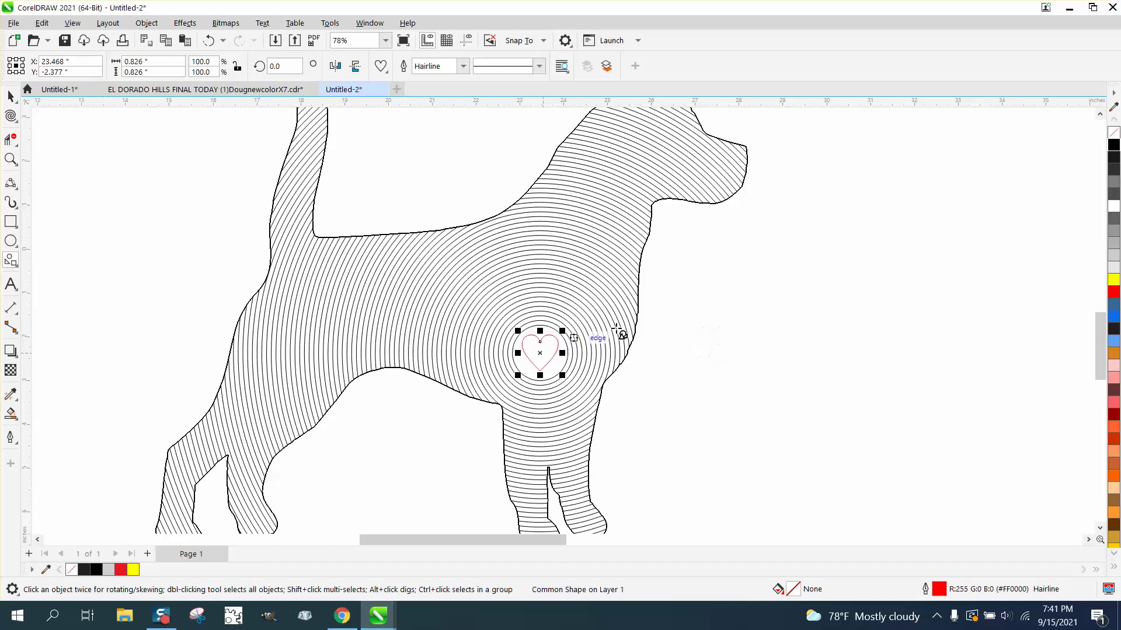
pyautogui.click(1114, 146)
pyautogui.rightClick(1113, 133)
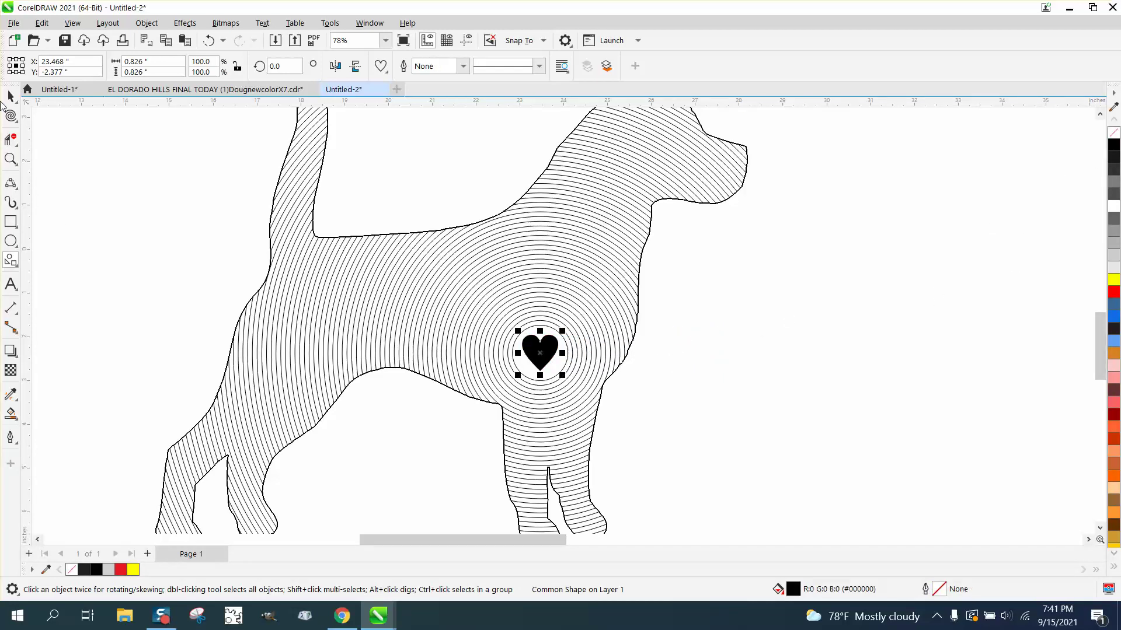
# Shift the heart down by about 0.07 in within the innermost ring.
pyautogui.click(10, 159)
pyautogui.moveTo(496, 330); pyautogui.dragTo(656, 417)
pyautogui.click(11, 95)
pyautogui.click(423, 227)
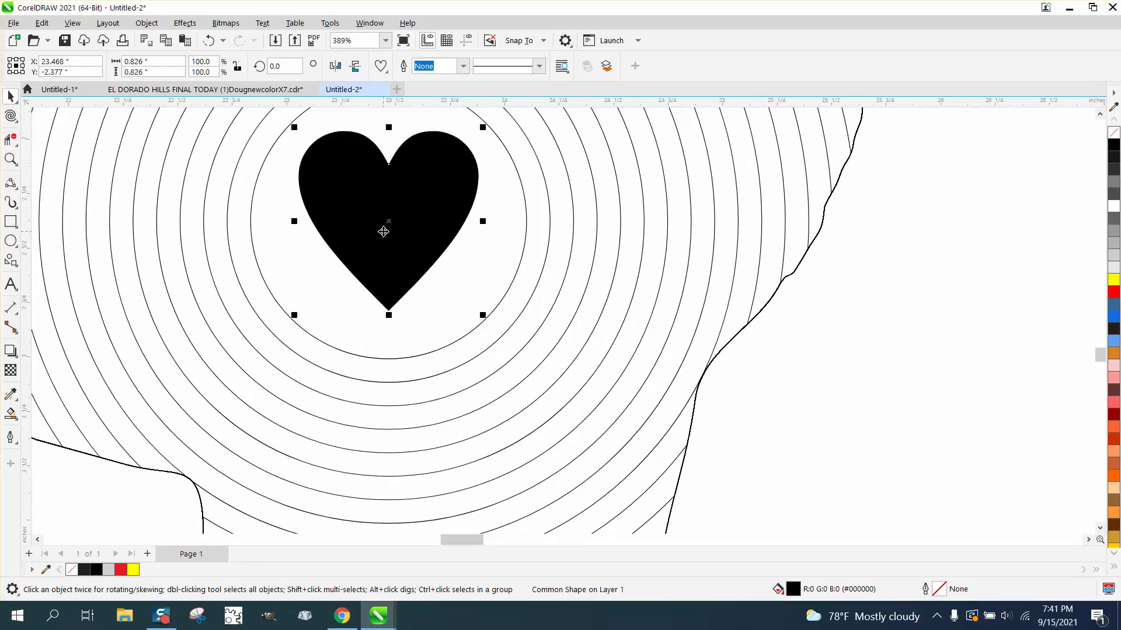
pyautogui.moveTo(383, 232); pyautogui.dragTo(381, 247)
pyautogui.scroll(-3, 576, 302)
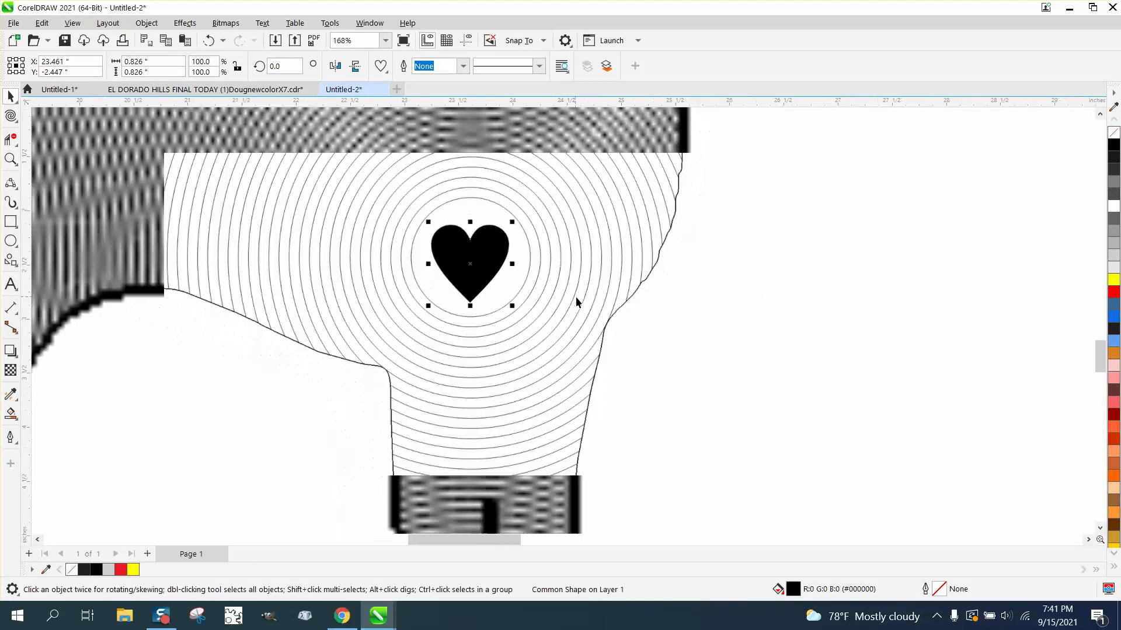
pyautogui.scroll(-8, 575, 303)
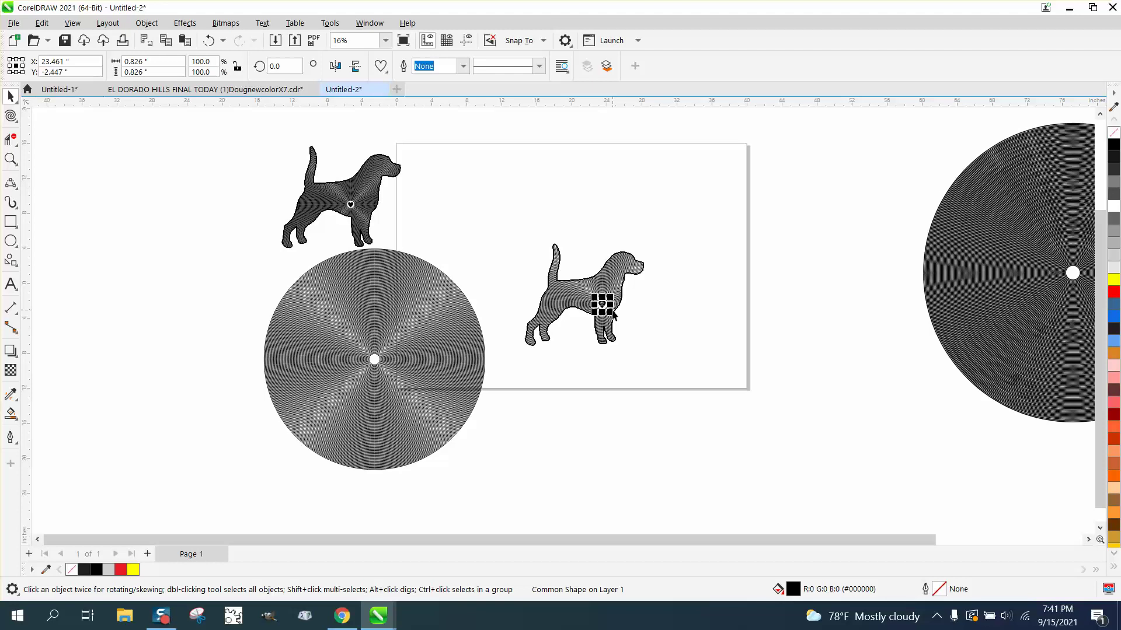
# Examine the heart and the ring-filled dog group up close, selecting each one in turn.
pyautogui.click(10, 159)
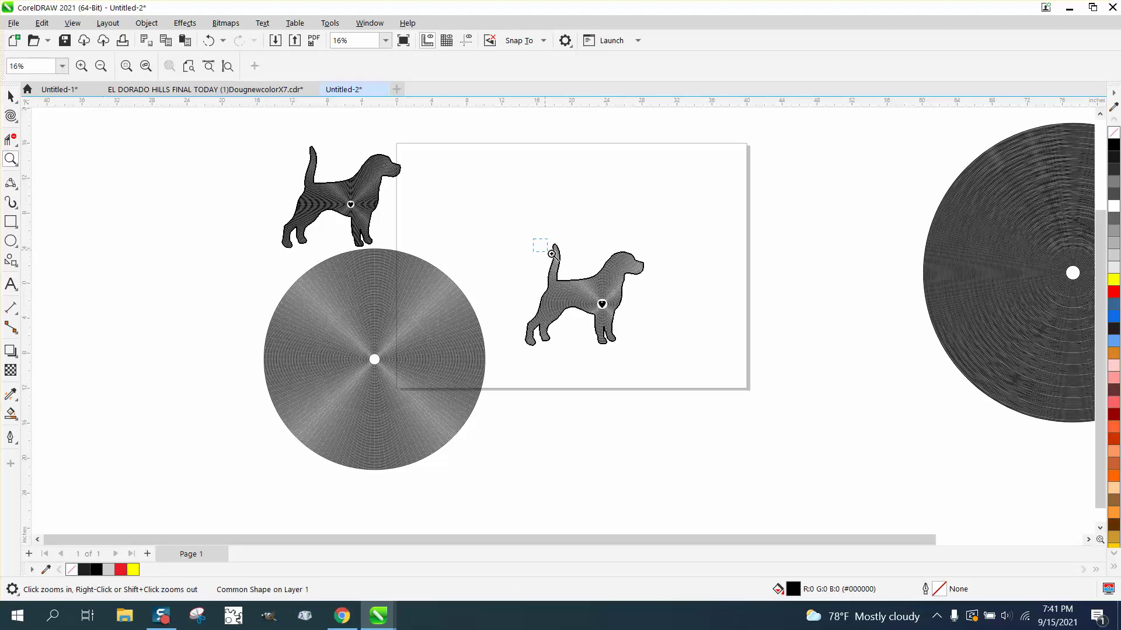
pyautogui.moveTo(533, 239); pyautogui.dragTo(595, 275)
pyautogui.scroll(-5, 393, 233)
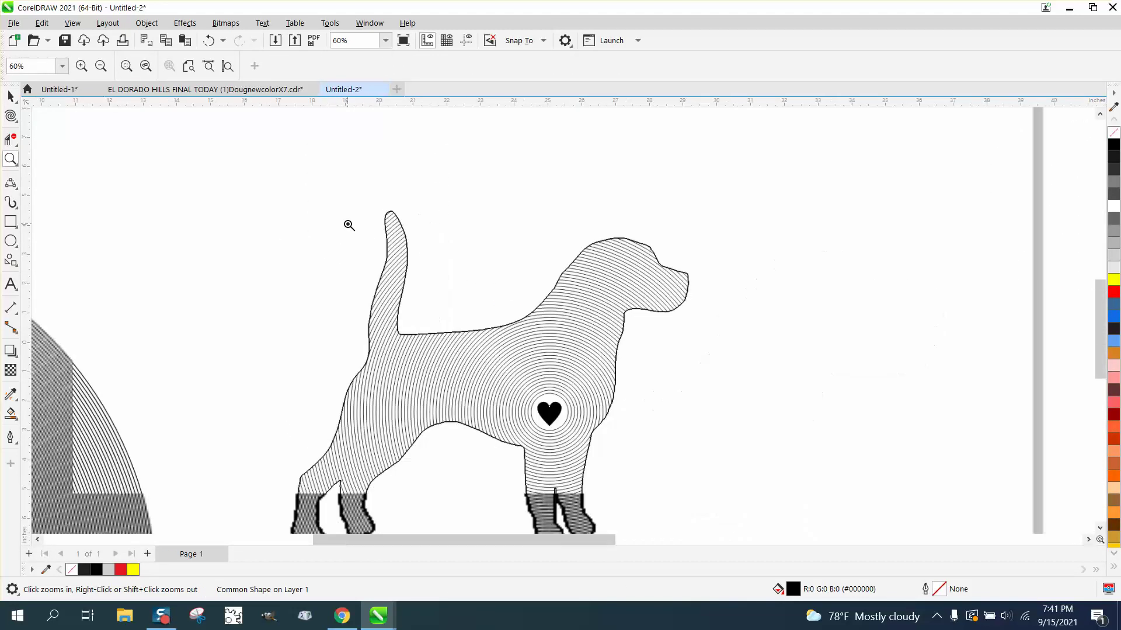
pyautogui.click(10, 97)
pyautogui.click(499, 366)
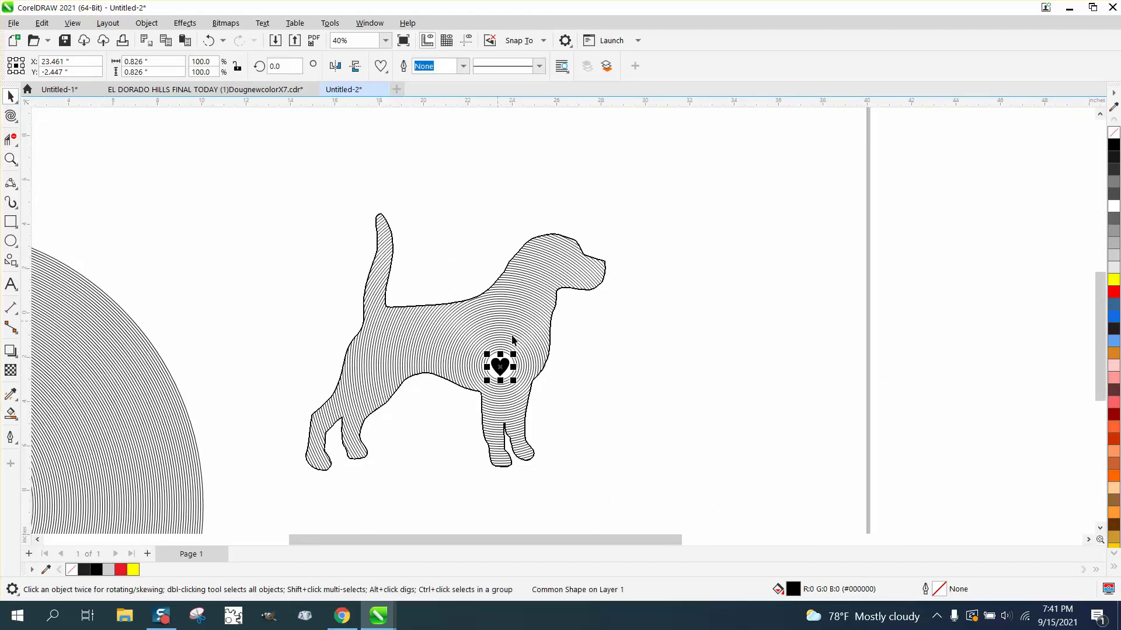
pyautogui.click(531, 331)
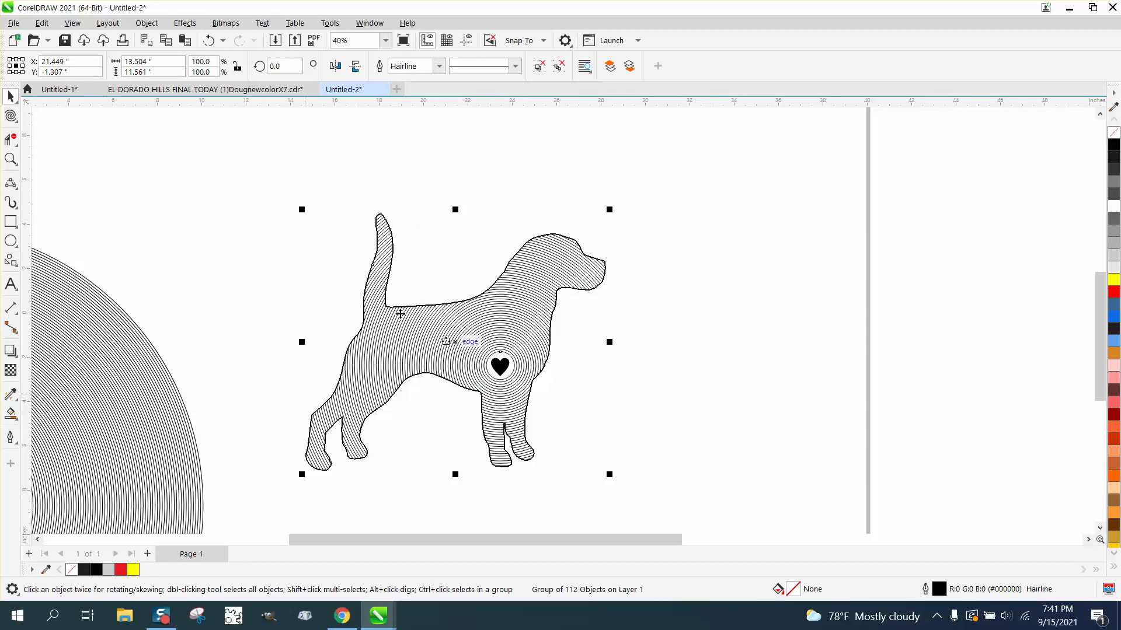
pyautogui.click(356, 210)
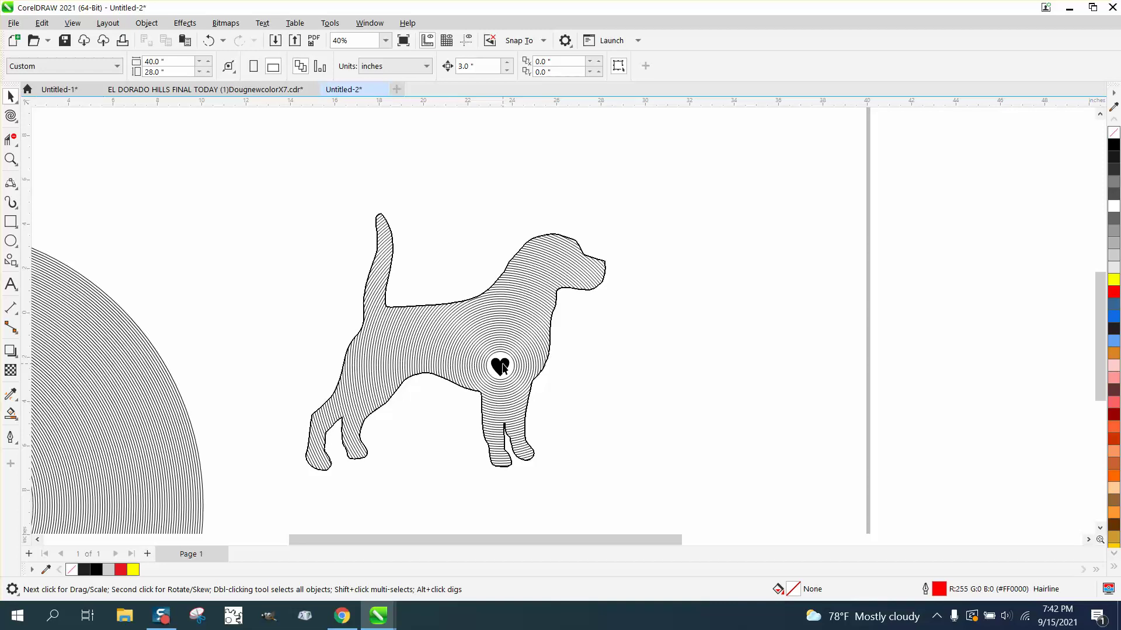
# Try a 0.1 in outline on the ring-filled dog group, and set its outline width to 0.028 in instead.
pyautogui.click(505, 326)
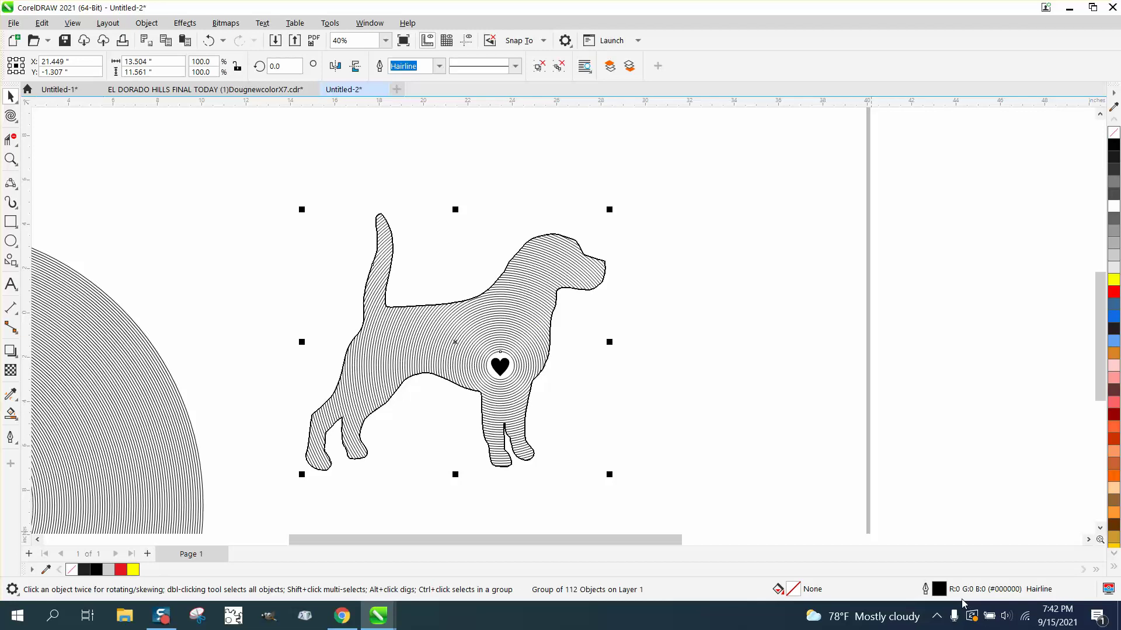
pyautogui.doubleClick(941, 590)
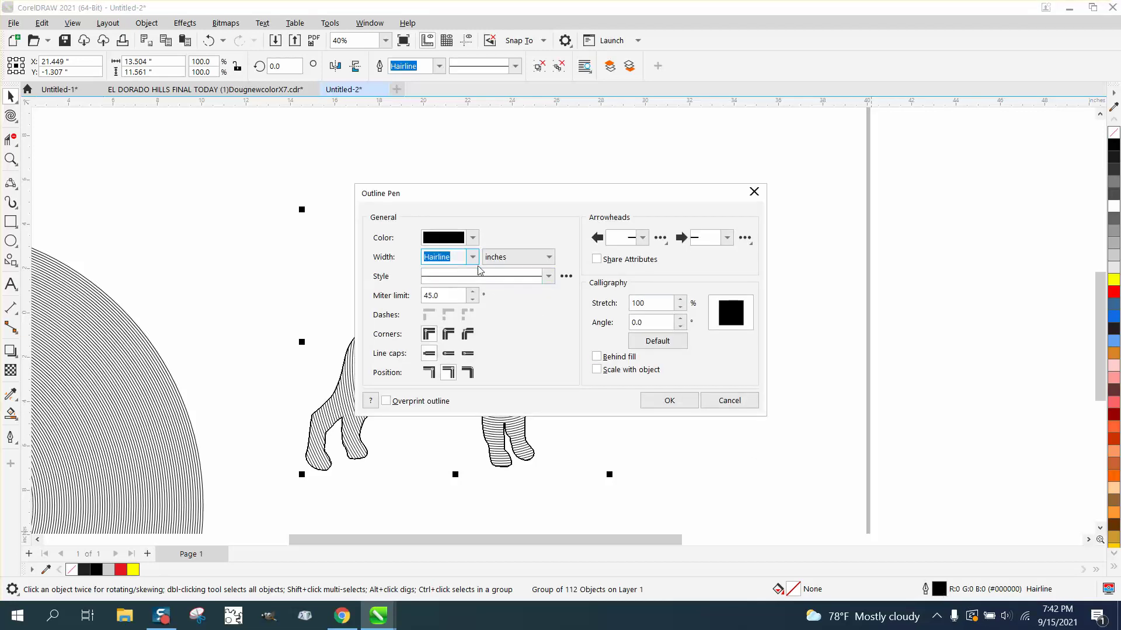
pyautogui.click(473, 257)
pyautogui.click(450, 363)
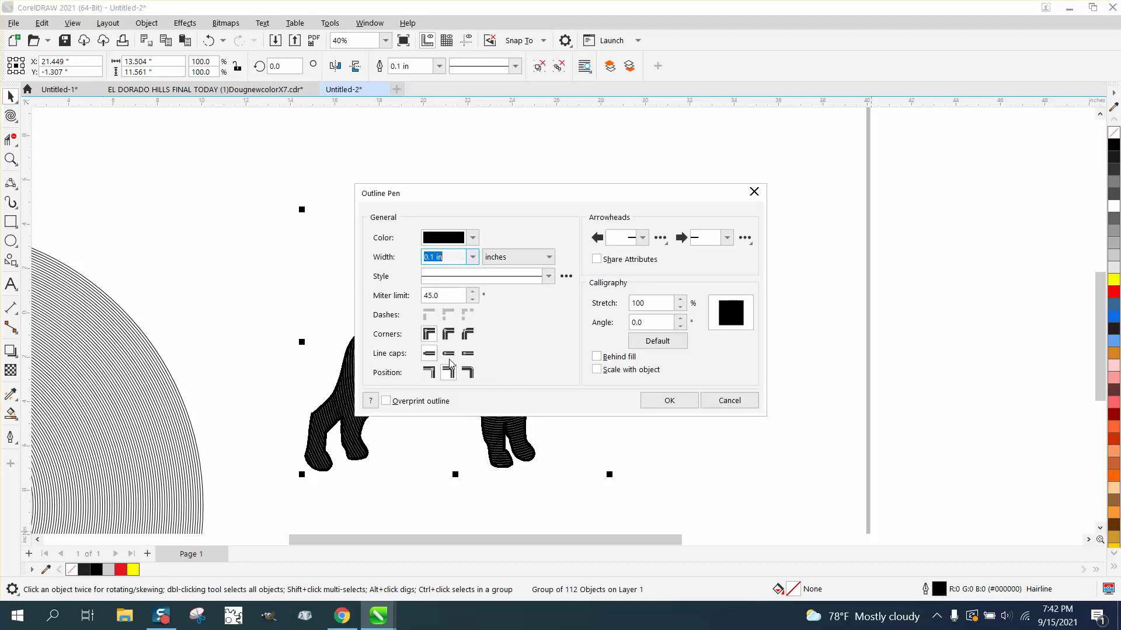
pyautogui.moveTo(587, 202); pyautogui.dragTo(974, 210)
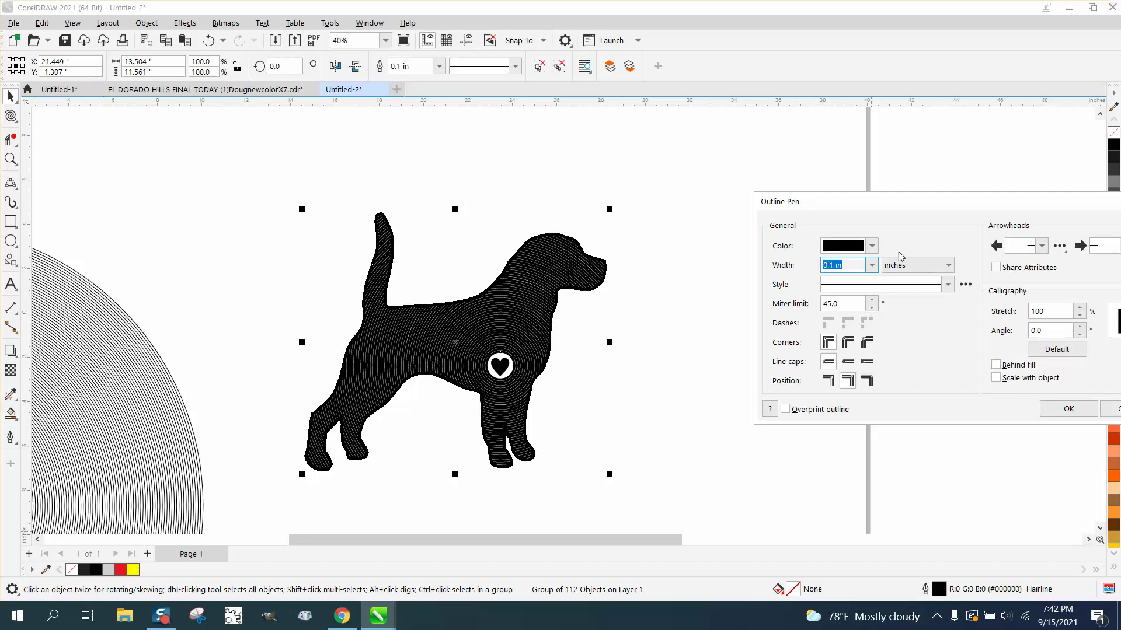
pyautogui.click(872, 265)
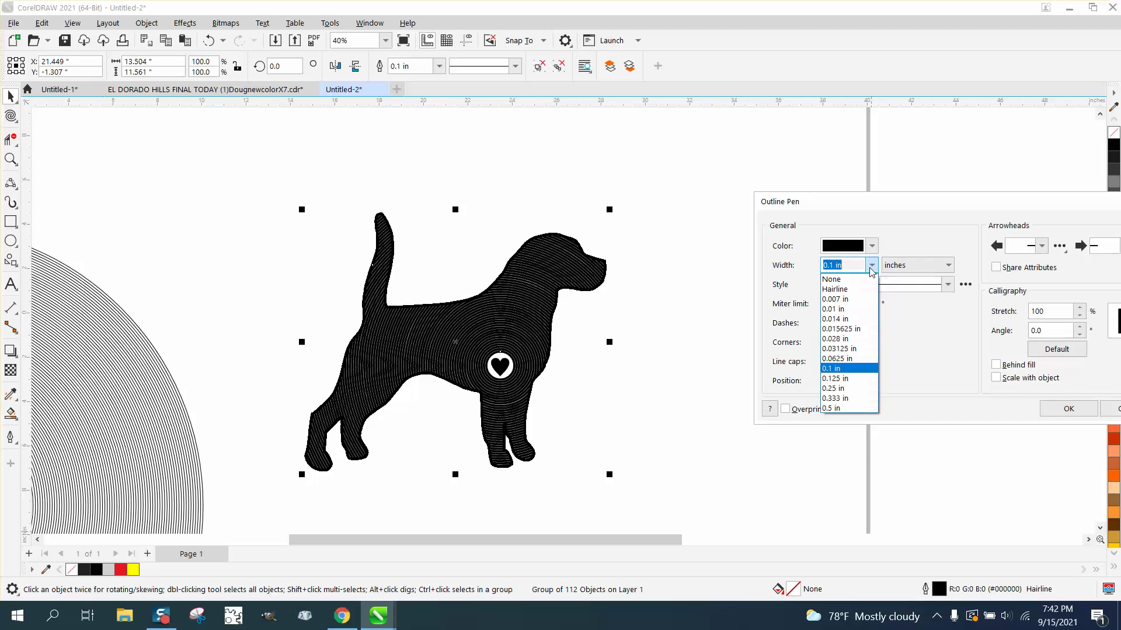
pyautogui.click(844, 344)
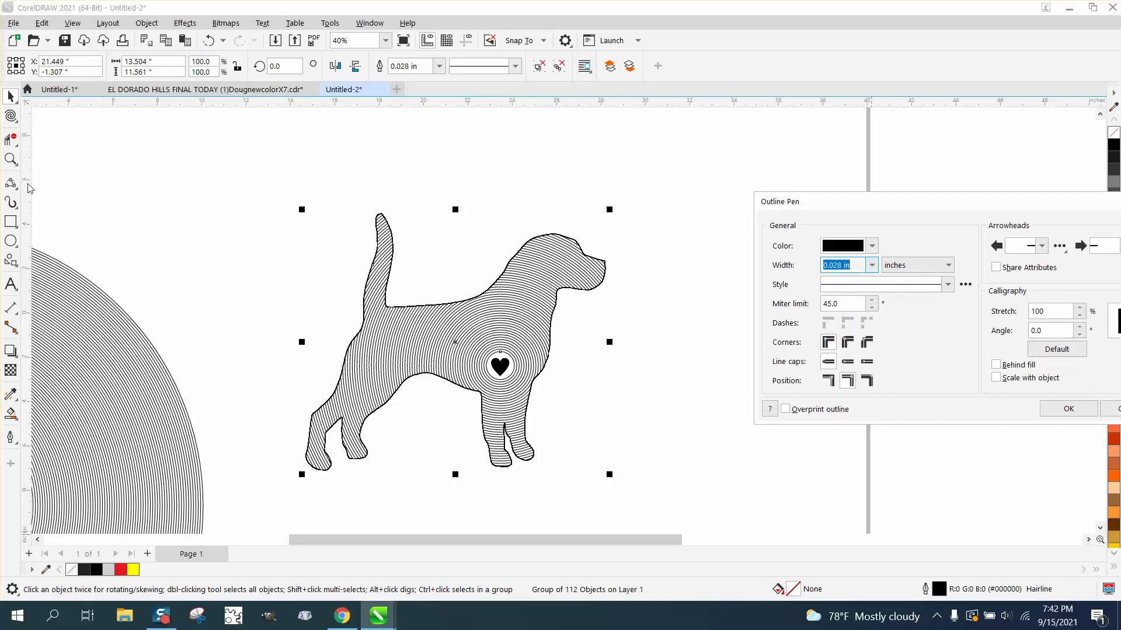
pyautogui.click(1057, 407)
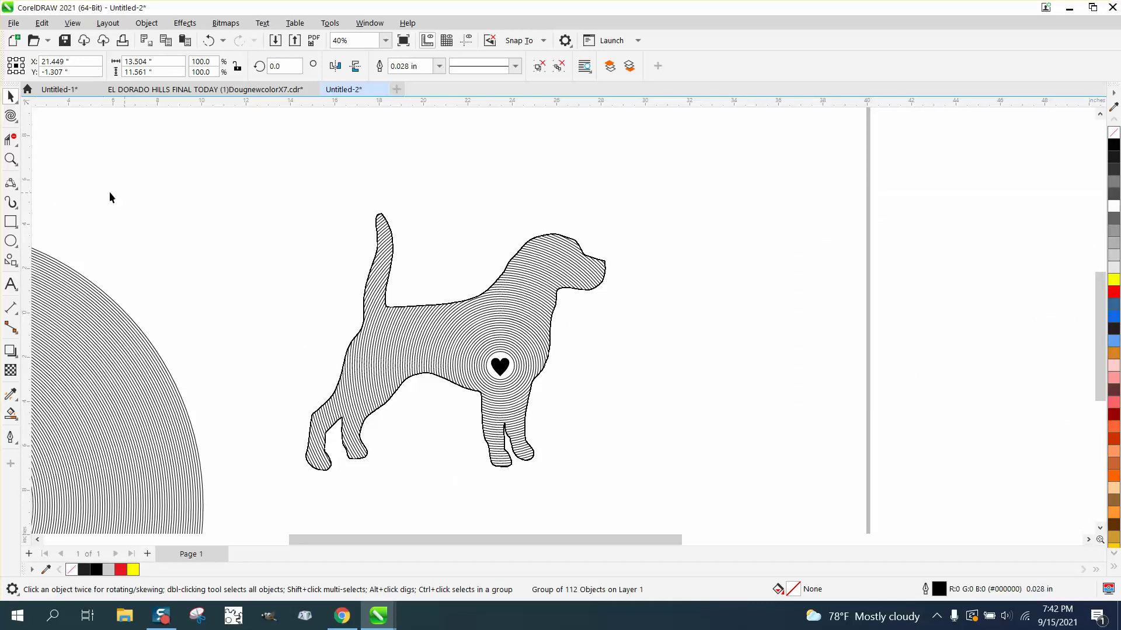
# Check the line thickness around the heart and front legs up close and in the overall artwork.
pyautogui.click(11, 159)
pyautogui.moveTo(699, 446); pyautogui.dragTo(699, 447)
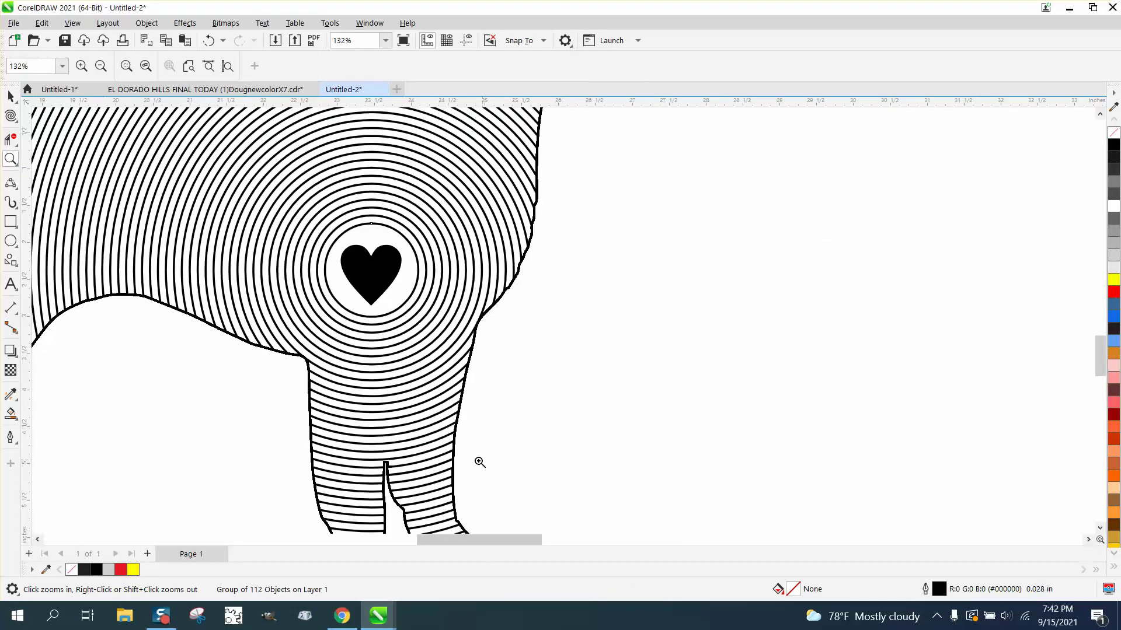
pyautogui.scroll(-2, 449, 223)
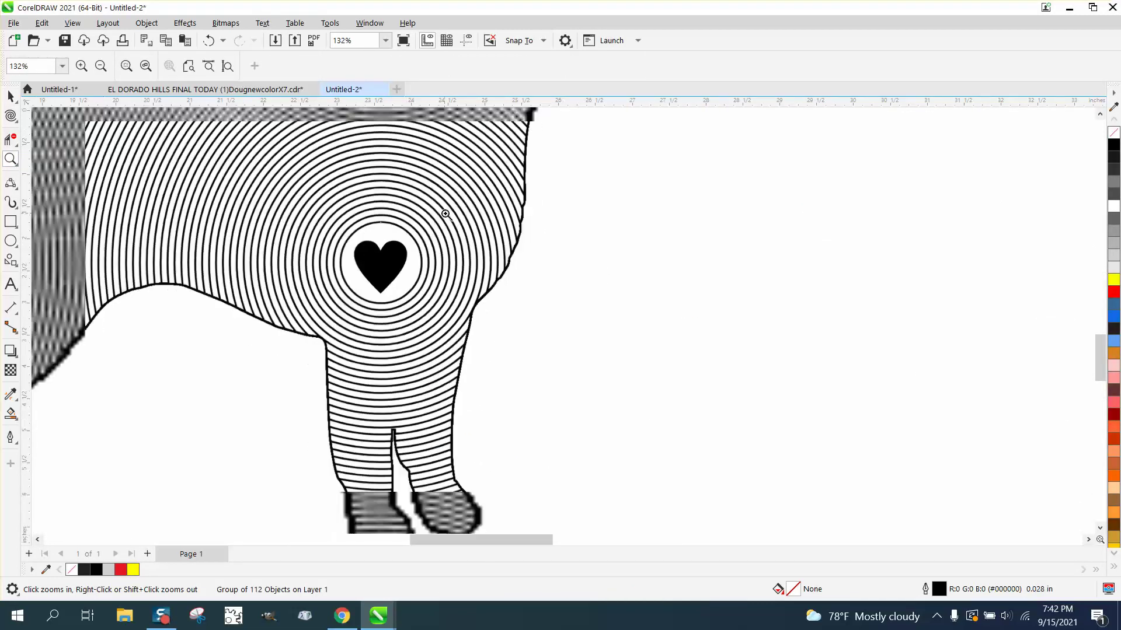
pyautogui.scroll(-6, 461, 227)
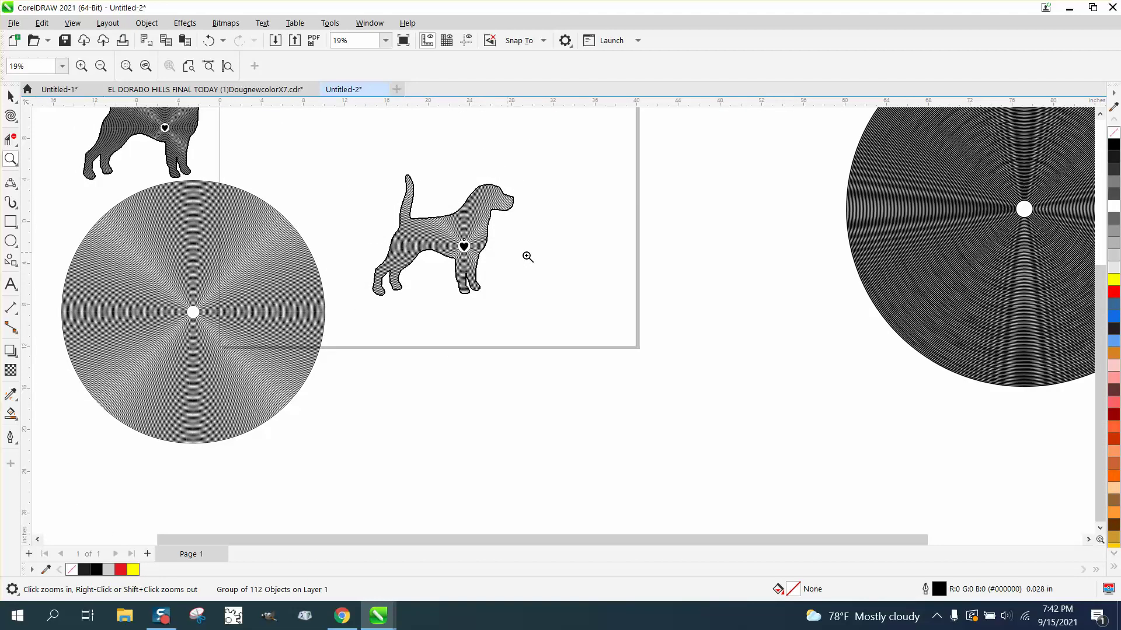